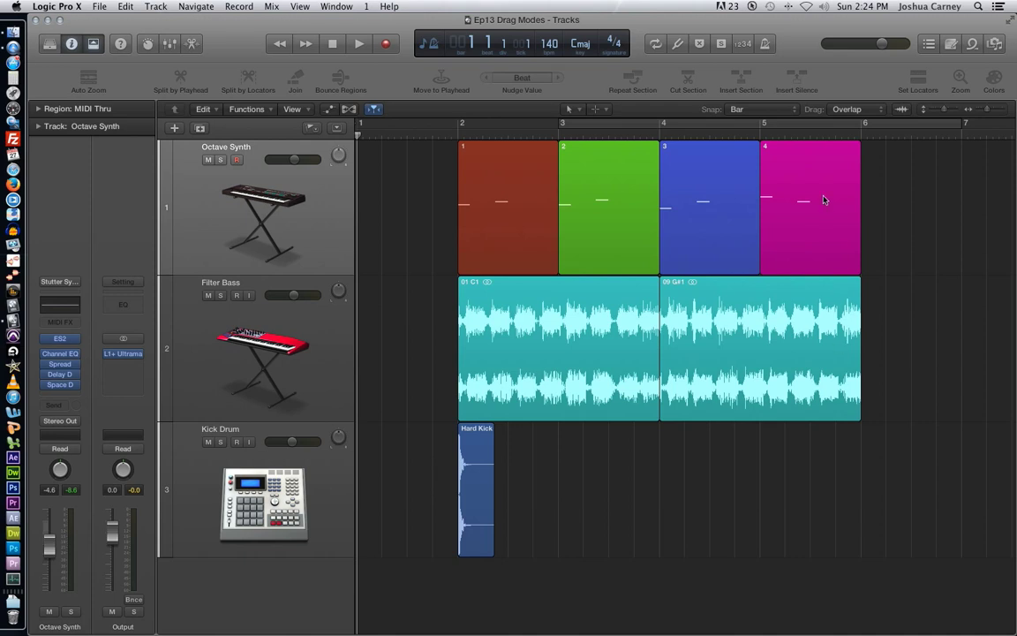
pyautogui.click(848, 117)
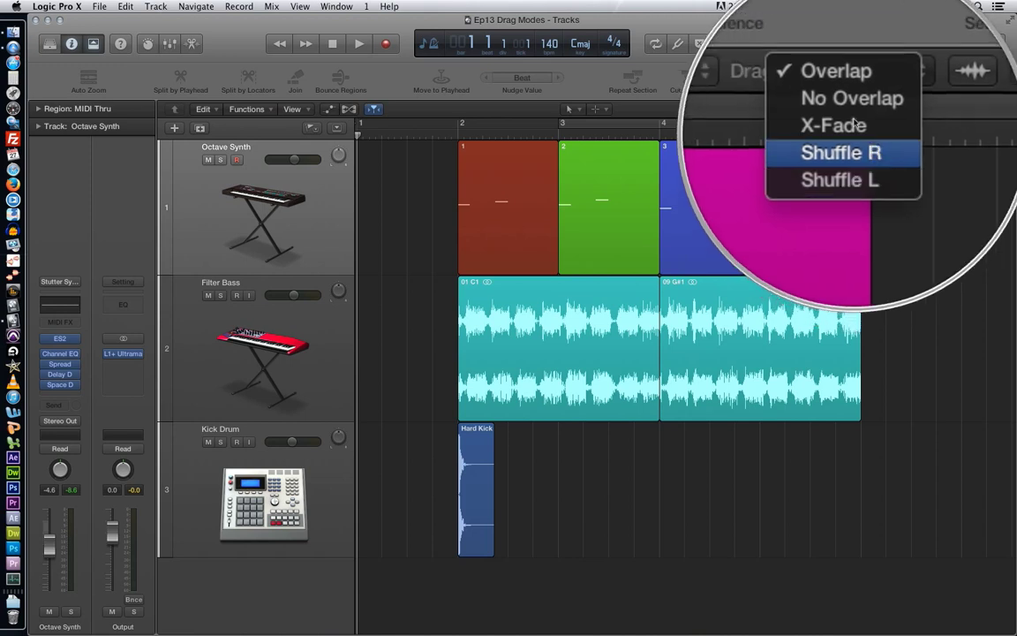
pyautogui.click(853, 111)
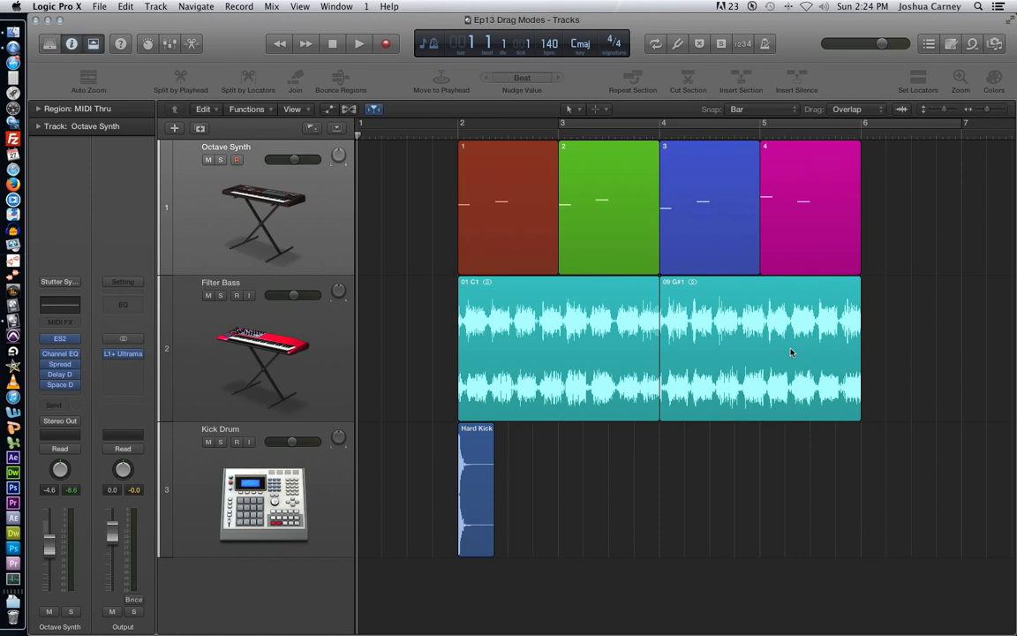
pyautogui.moveTo(783, 352); pyautogui.dragTo(702, 356)
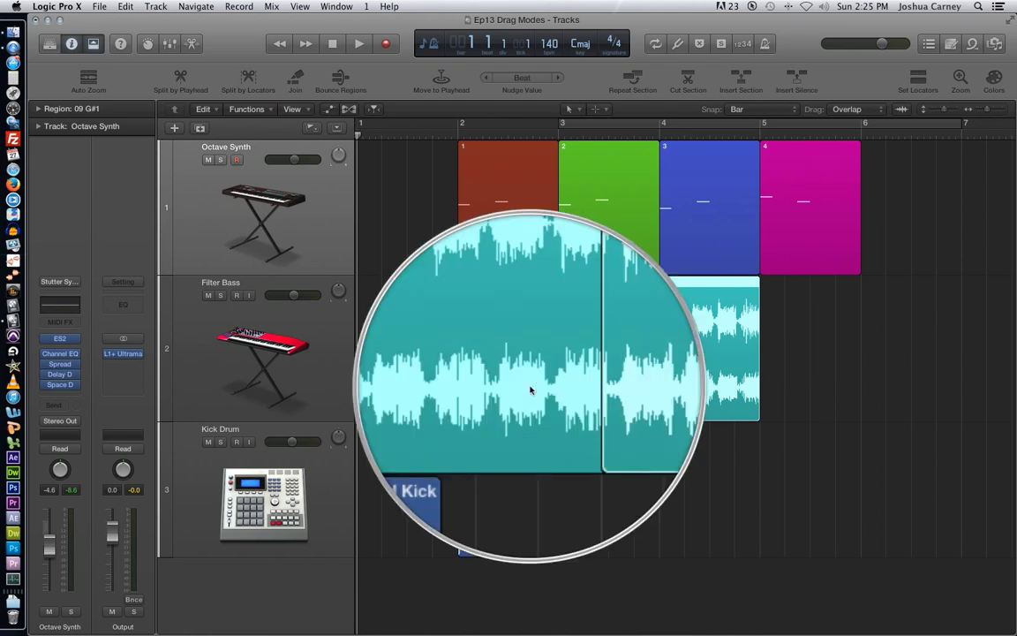
pyautogui.click(541, 353)
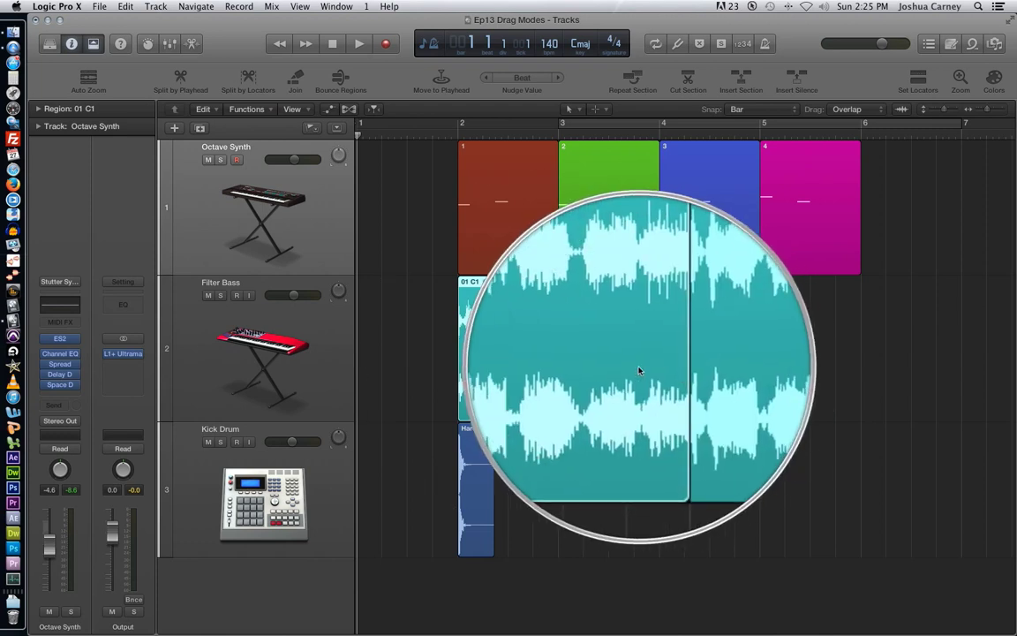
pyautogui.press('super+z')
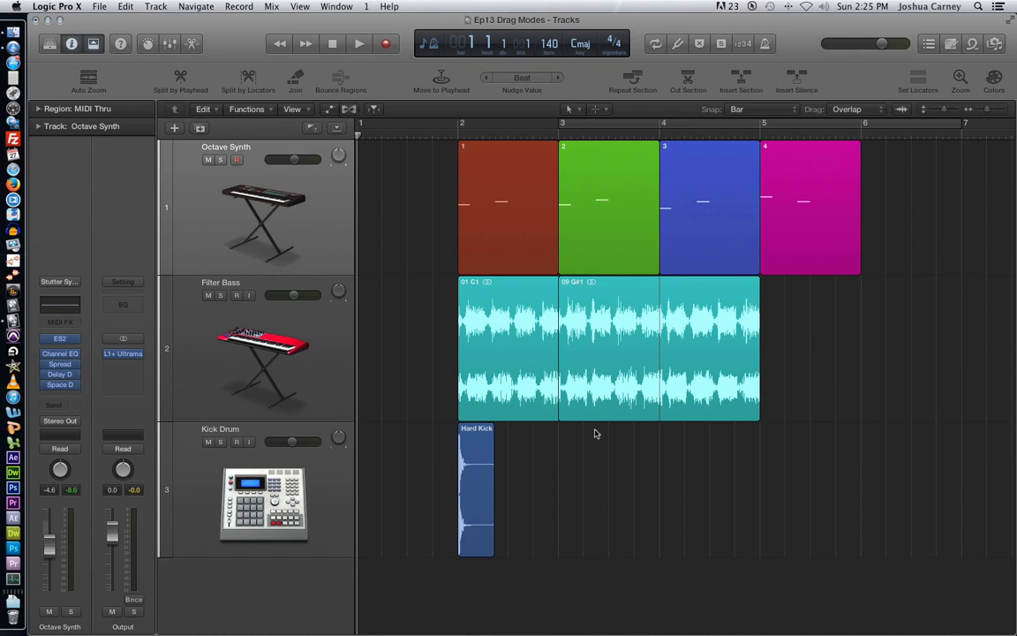
pyautogui.press('super+z')
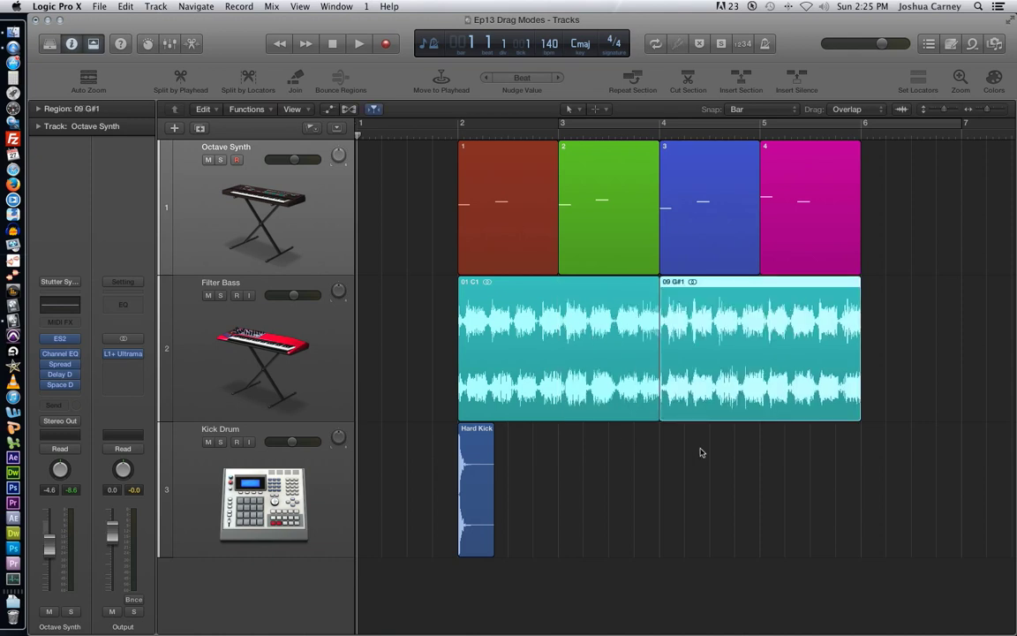
# Step: Set Drag to No Overlap and move 09 G#1 to bar 3, trimming 01 C1
pyautogui.click(874, 106)
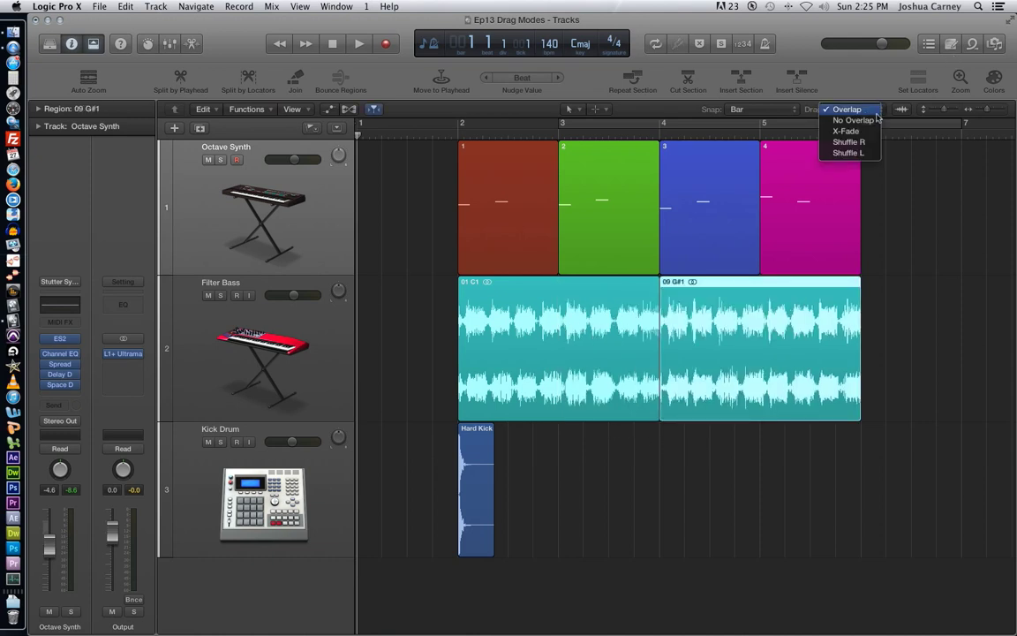
pyautogui.click(852, 123)
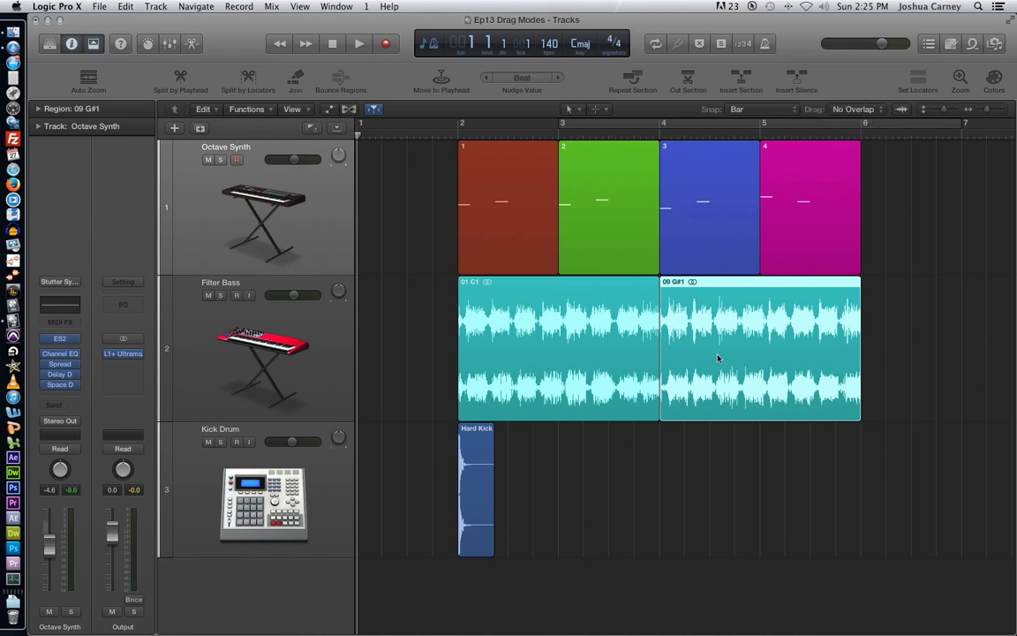
pyautogui.moveTo(718, 357); pyautogui.dragTo(642, 344)
# Step: Move 09 G#1 back to bar 4 and lengthen 01 C1 to two bars again
pyautogui.click(518, 377)
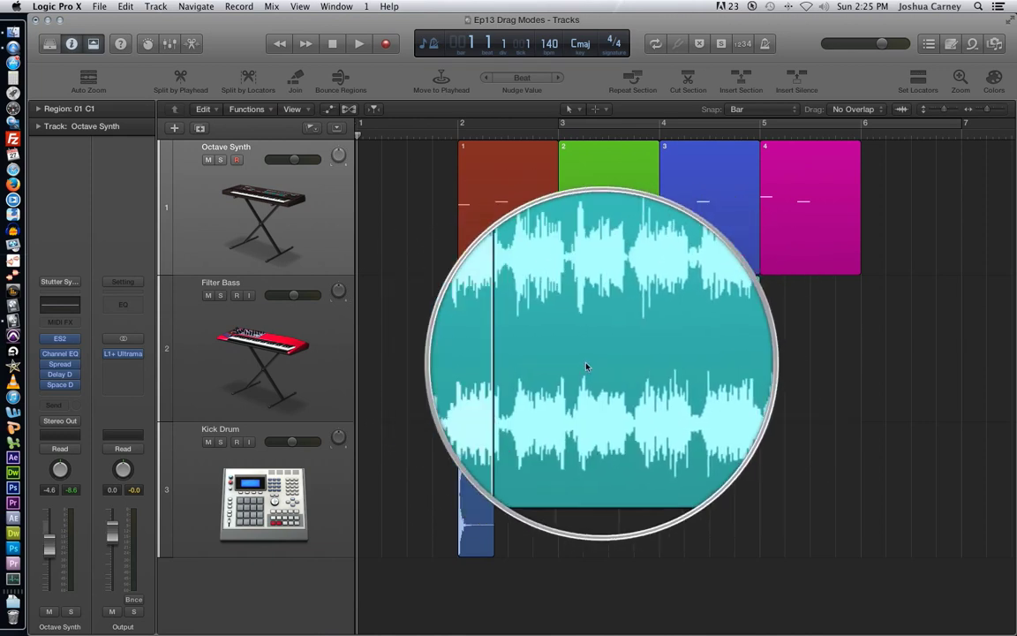
pyautogui.moveTo(594, 364); pyautogui.dragTo(685, 362)
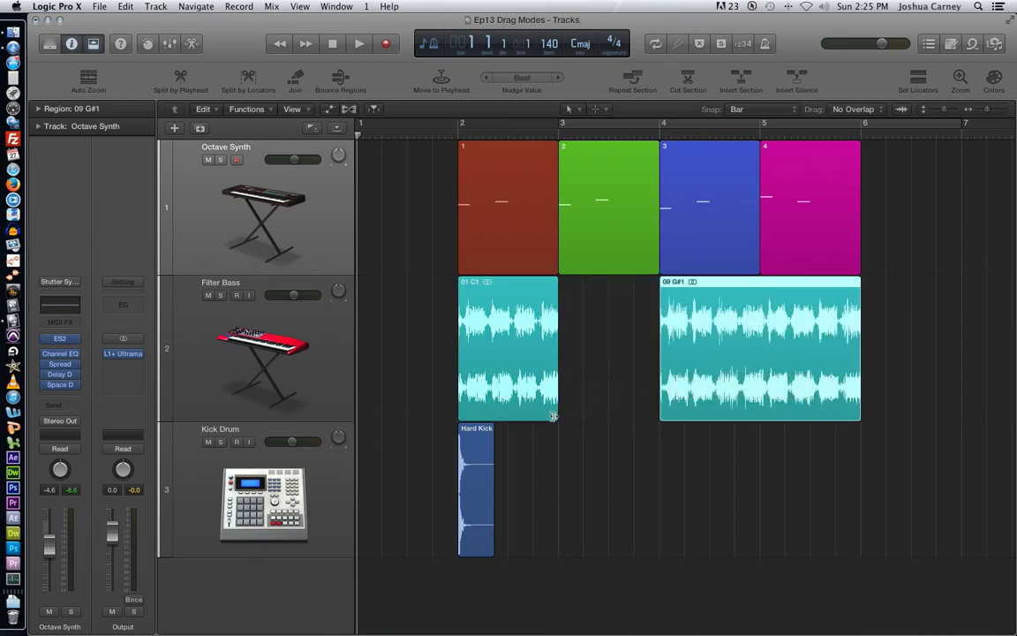
pyautogui.moveTo(556, 415); pyautogui.dragTo(645, 422)
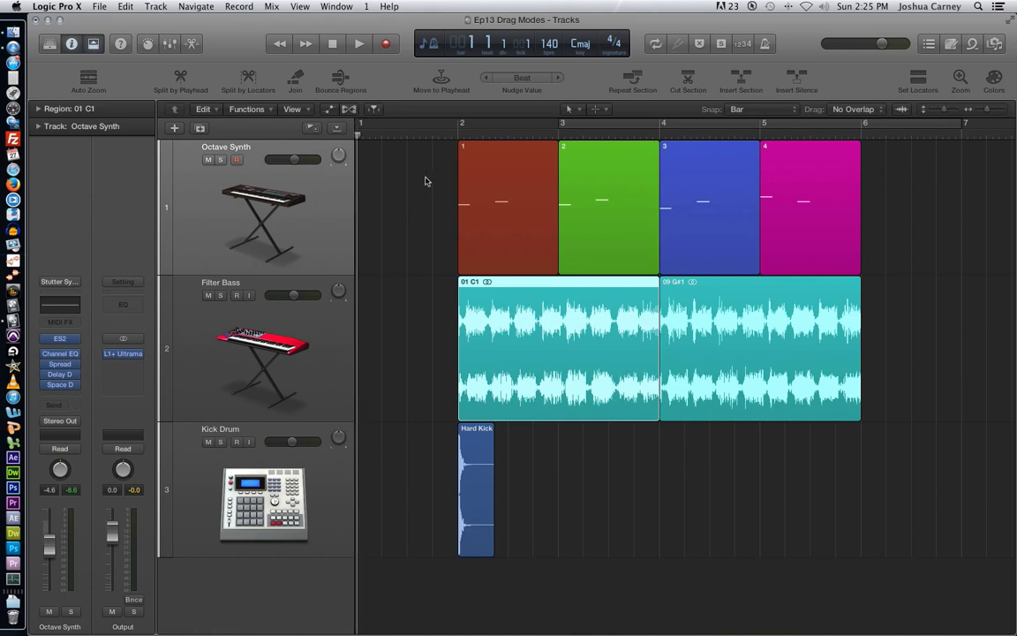
pyautogui.click(400, 191)
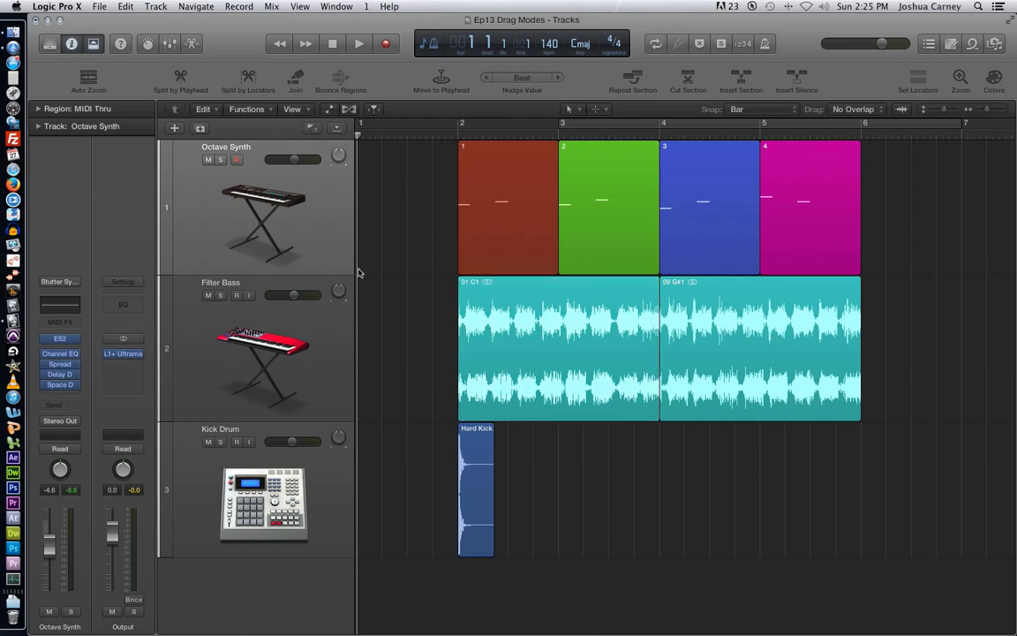
pyautogui.press('space')
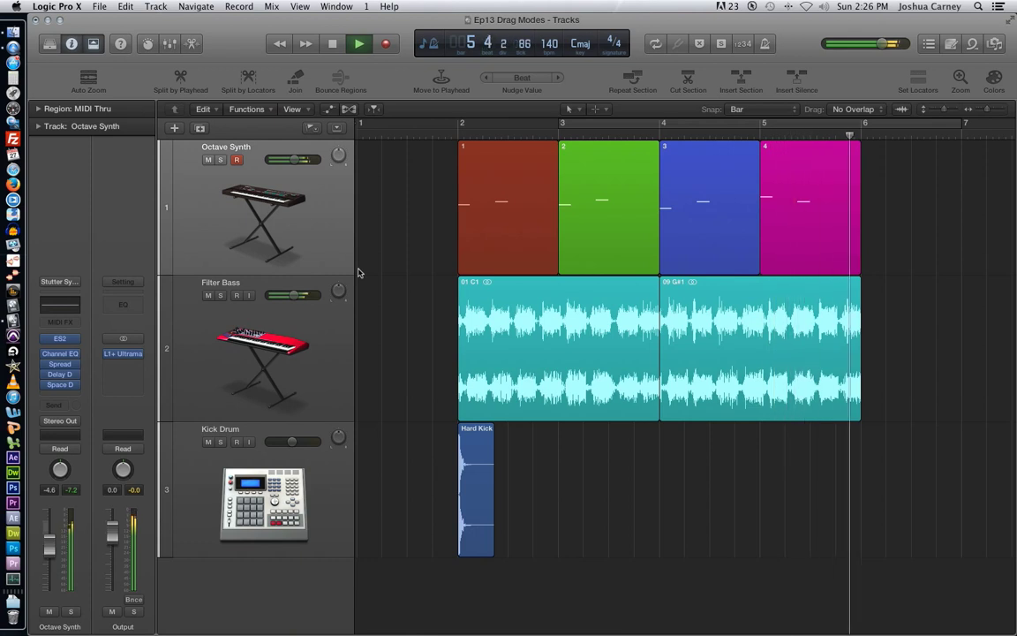
pyautogui.press('space')
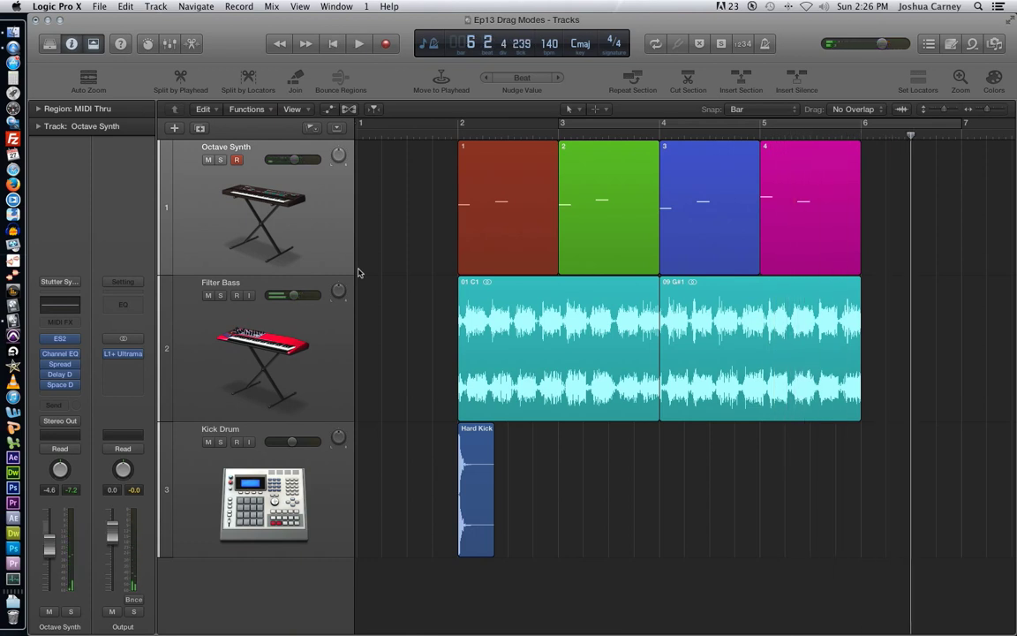
pyautogui.press('Return')
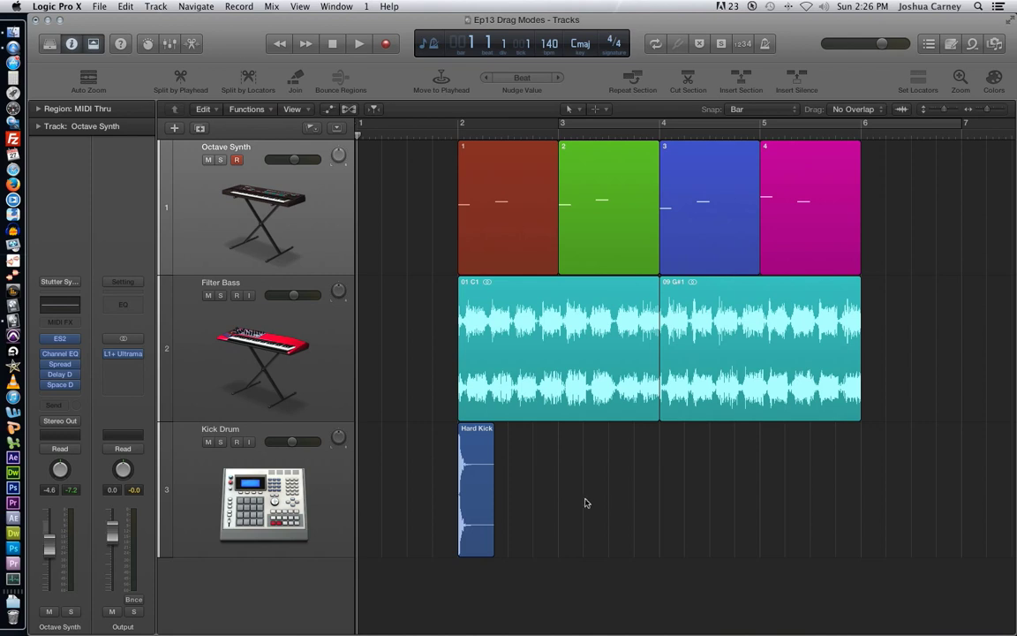
# Step: Set Snap to Beat, keep No Overlap, and copy Hard Kick onto the following beats of bar 2
pyautogui.click(756, 108)
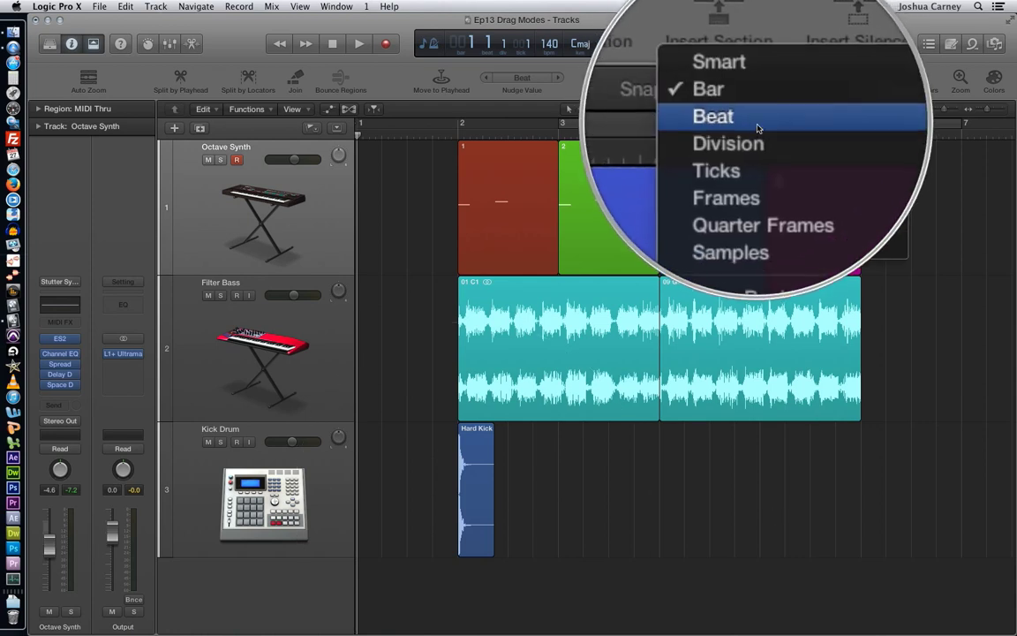
pyautogui.click(757, 129)
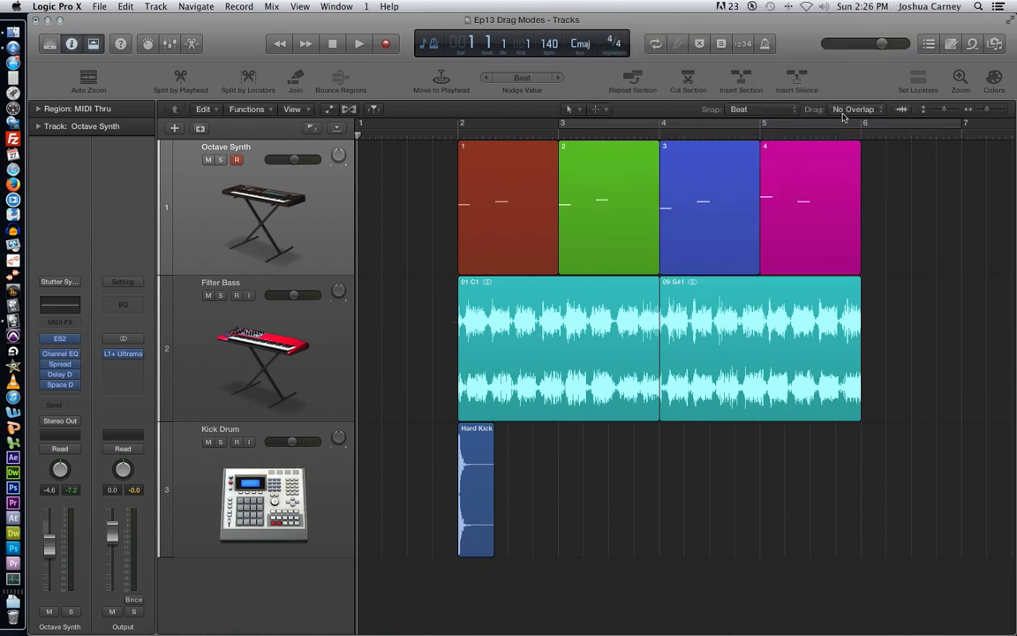
pyautogui.click(850, 110)
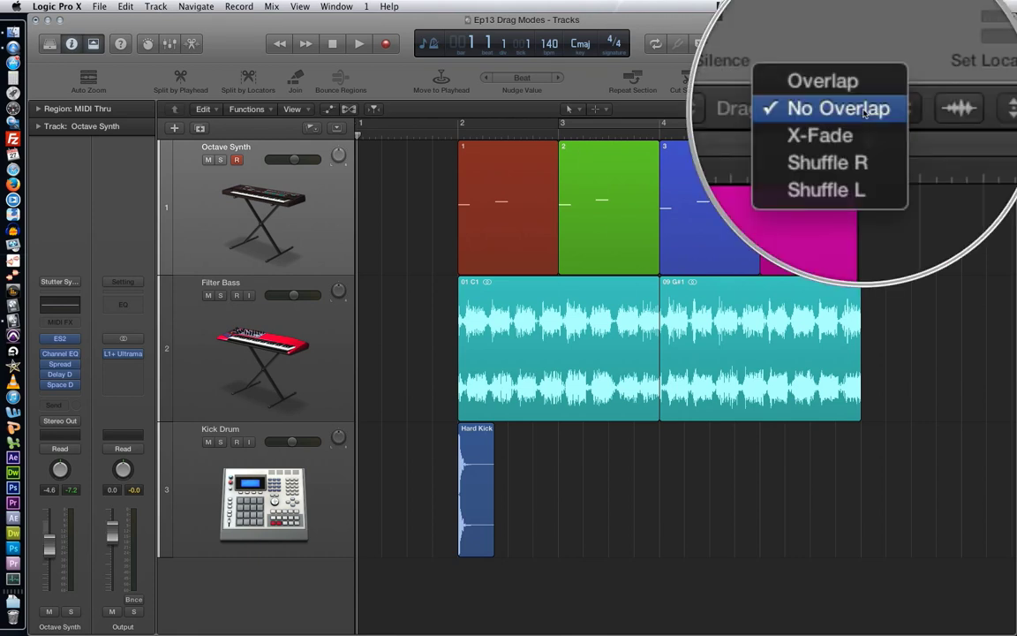
pyautogui.click(852, 110)
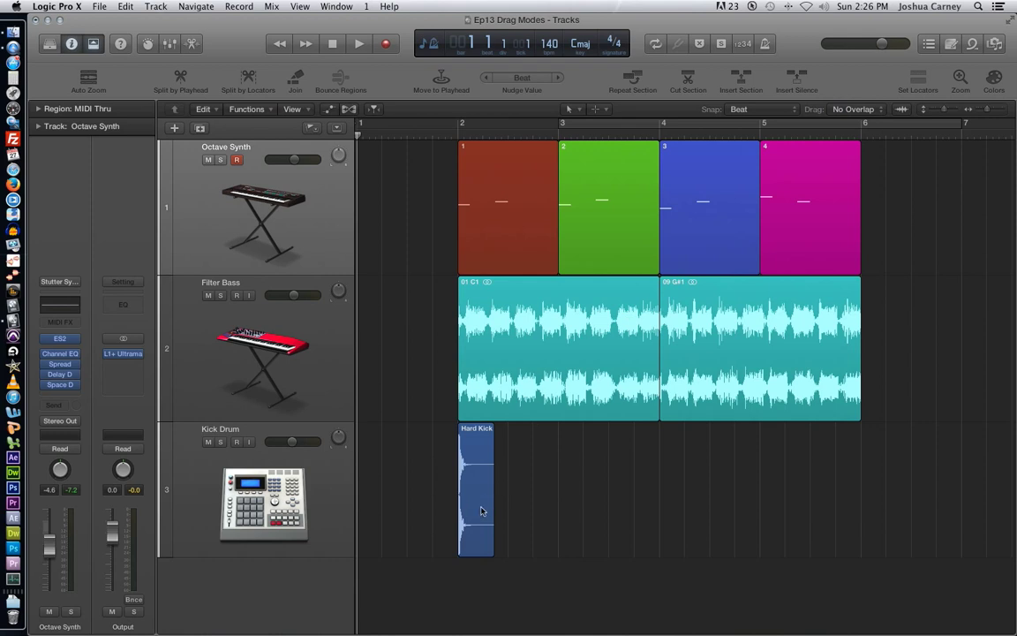
pyautogui.moveTo(475, 511); pyautogui.dragTo(530, 451)
pyautogui.moveTo(530, 517); pyautogui.dragTo(550, 516)
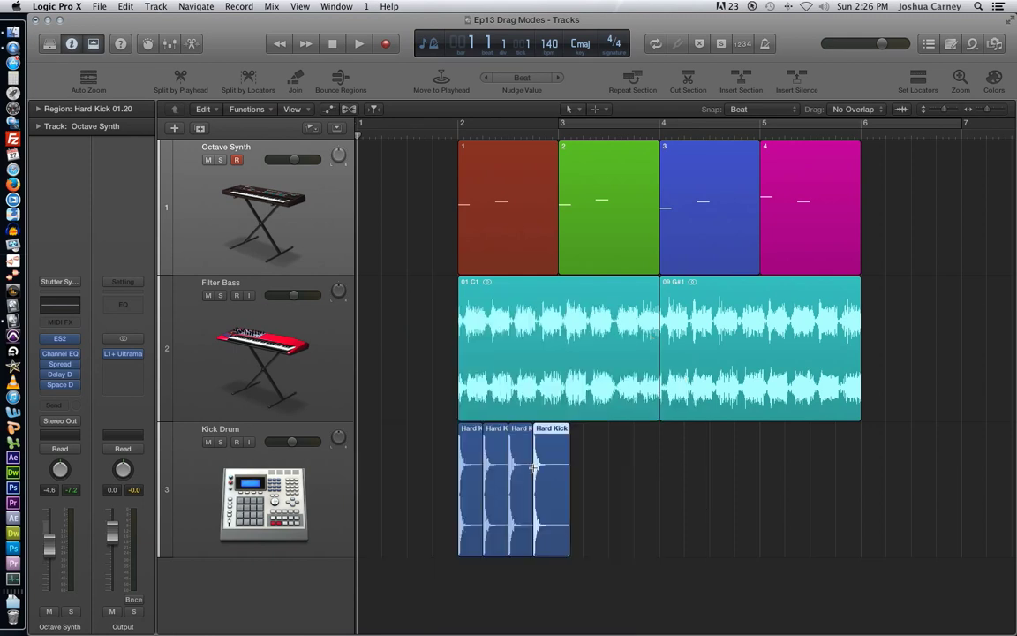
# Step: Undo the duplicated Hard Kick copies and zoom in on bar 2 of the Kick Drum track
pyautogui.hotkey('ctrl', 'z')
pyautogui.hotkey('ctrl', 'z')
pyautogui.hotkey('ctrl', 'z')
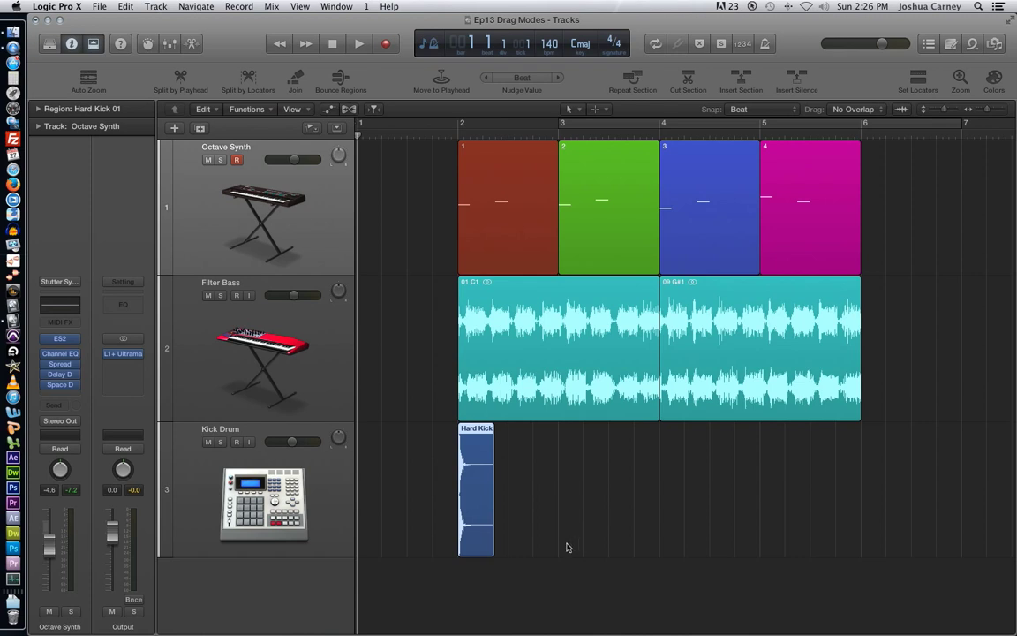
pyautogui.click(258, 472)
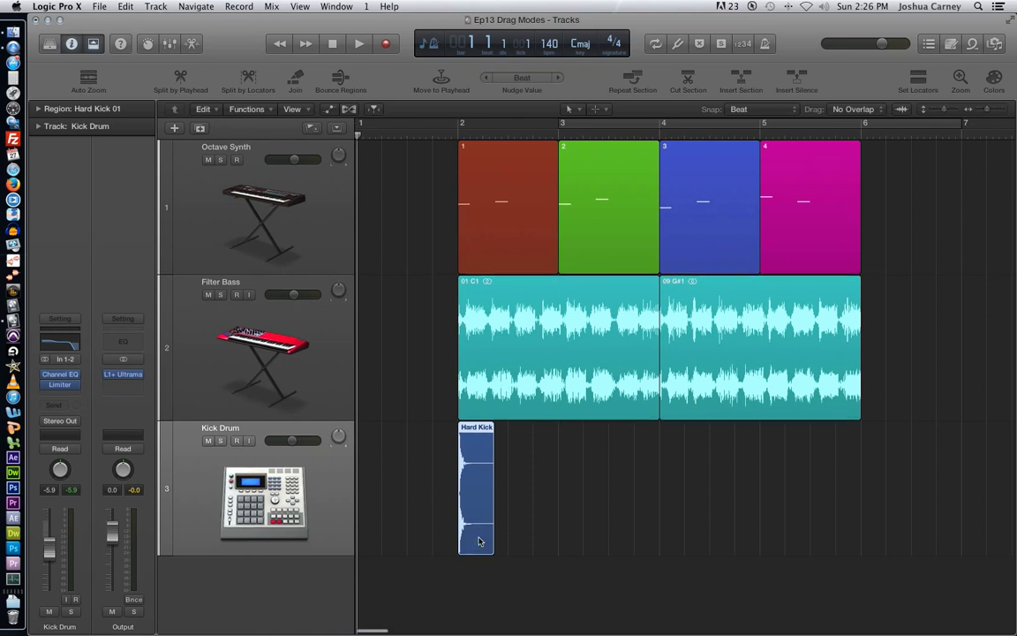
pyautogui.press('super+Up')
pyautogui.press('super+Left')
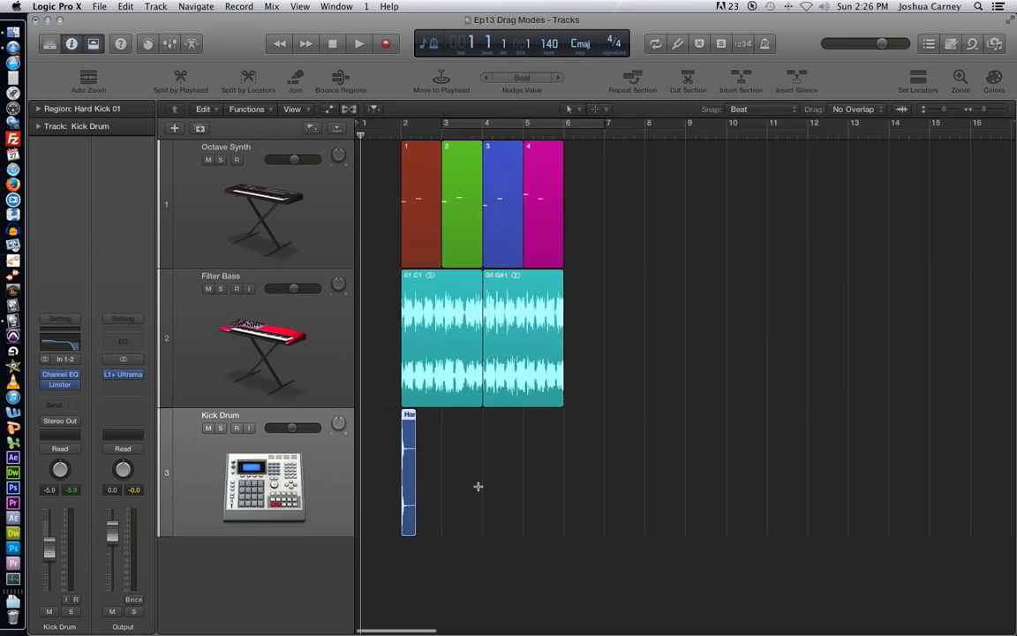
pyautogui.press('super+Right')
pyautogui.press('super+Right')
pyautogui.press('super+Right')
pyautogui.press('super+Right')
pyautogui.press('super+Right')
pyautogui.press('super+Right')
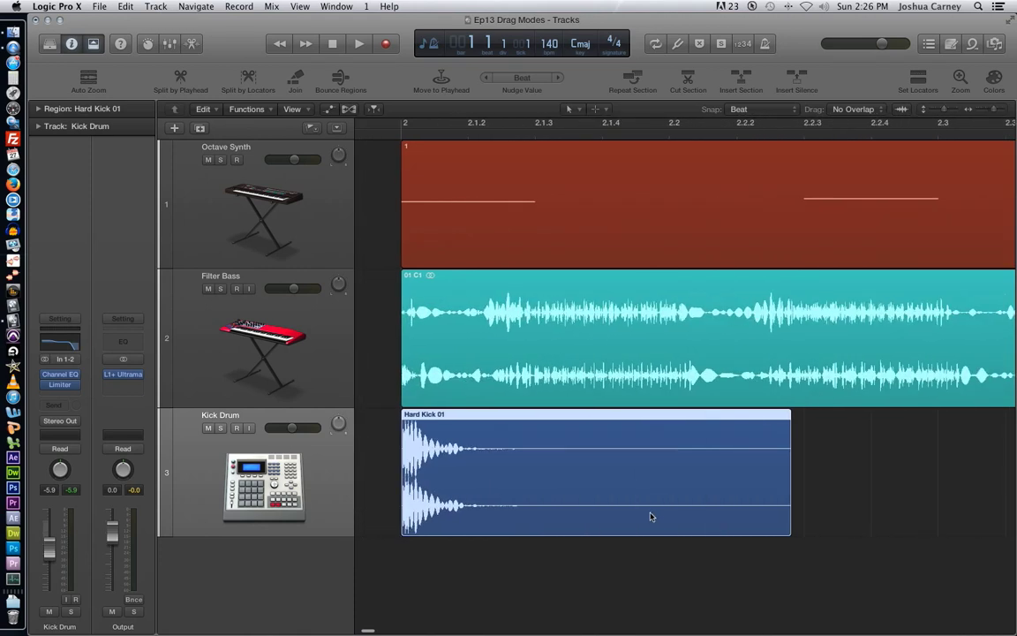
# Step: Shorten Hard Kick 01 to a brief hit, then zoom to show bars 2 to 8
pyautogui.click(806, 533)
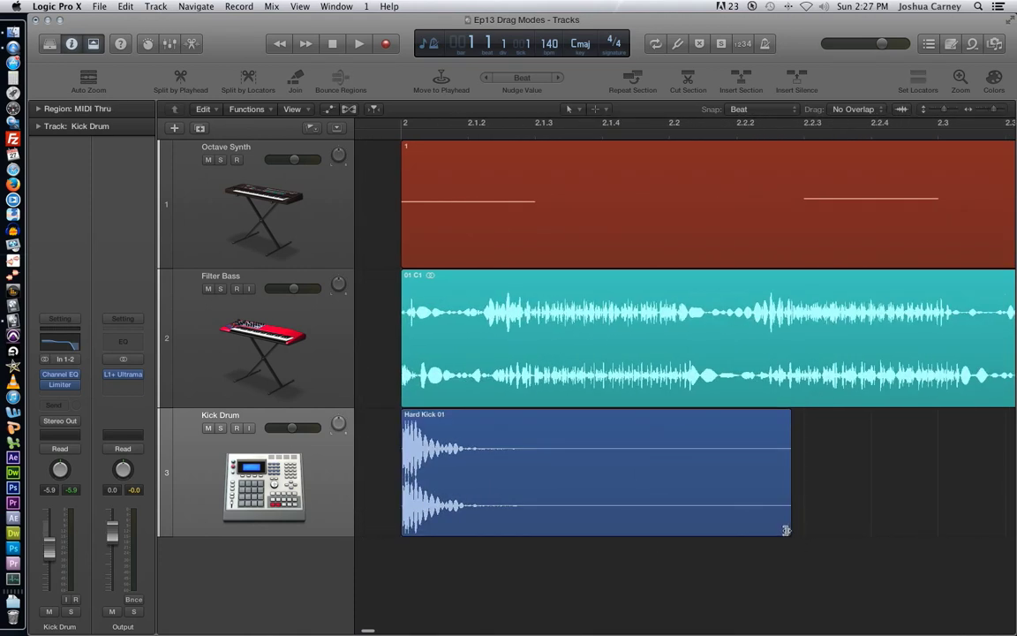
pyautogui.moveTo(787, 531); pyautogui.dragTo(702, 556)
pyautogui.press('super+Right')
pyautogui.press('super+Right')
pyautogui.press('super+Right')
pyautogui.press('super+Right')
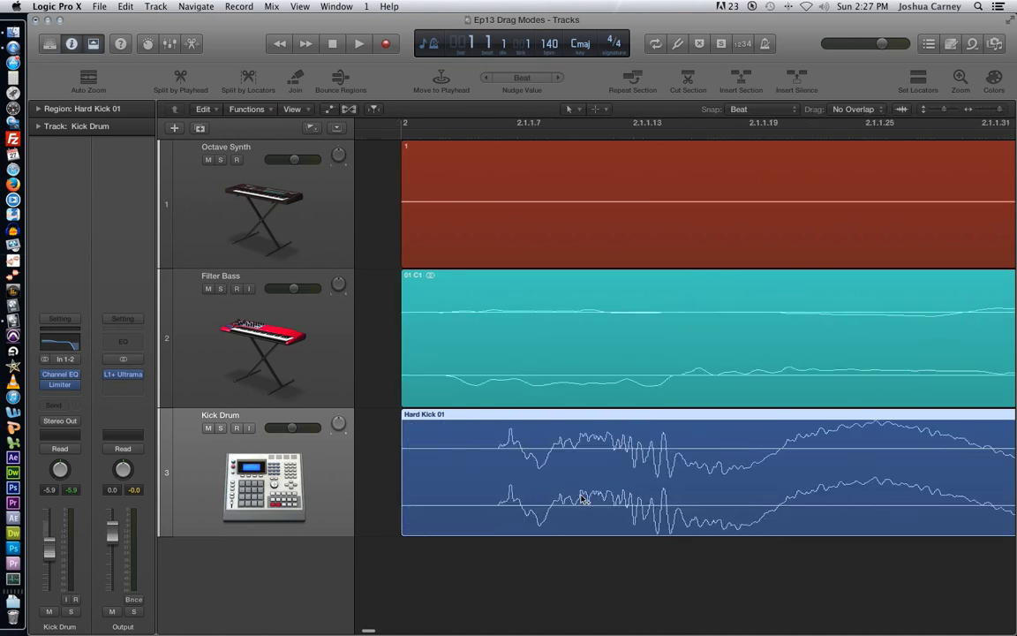
pyautogui.press('super+Left')
pyautogui.press('super+Left')
pyautogui.press('super+Left')
pyautogui.press('super+Left')
pyautogui.press('super+Left')
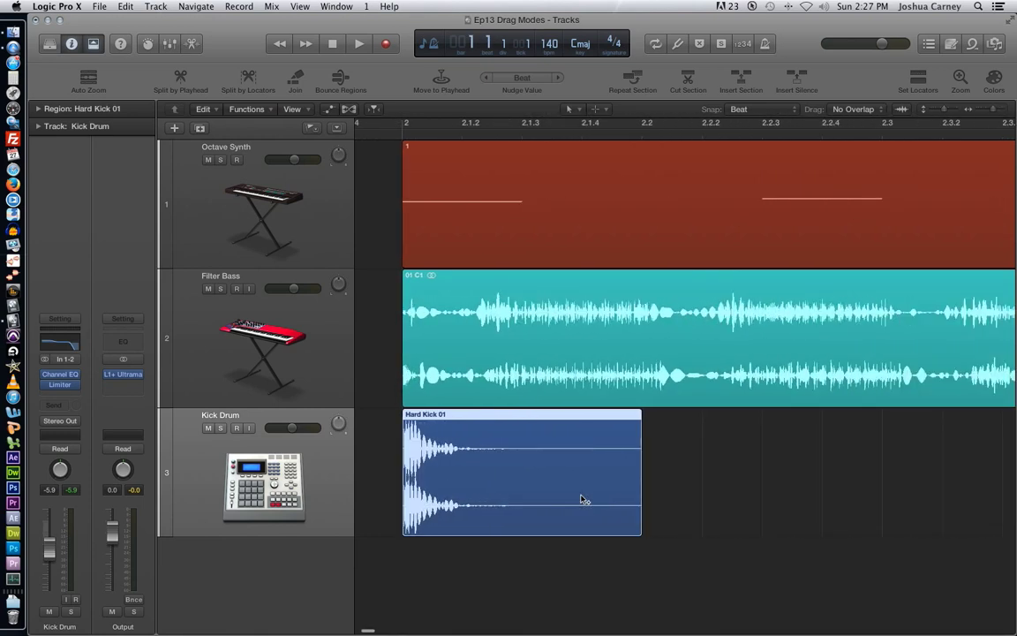
pyautogui.press('super+Left')
pyautogui.press('super+Left')
pyautogui.press('super+Left')
pyautogui.press('super+Left')
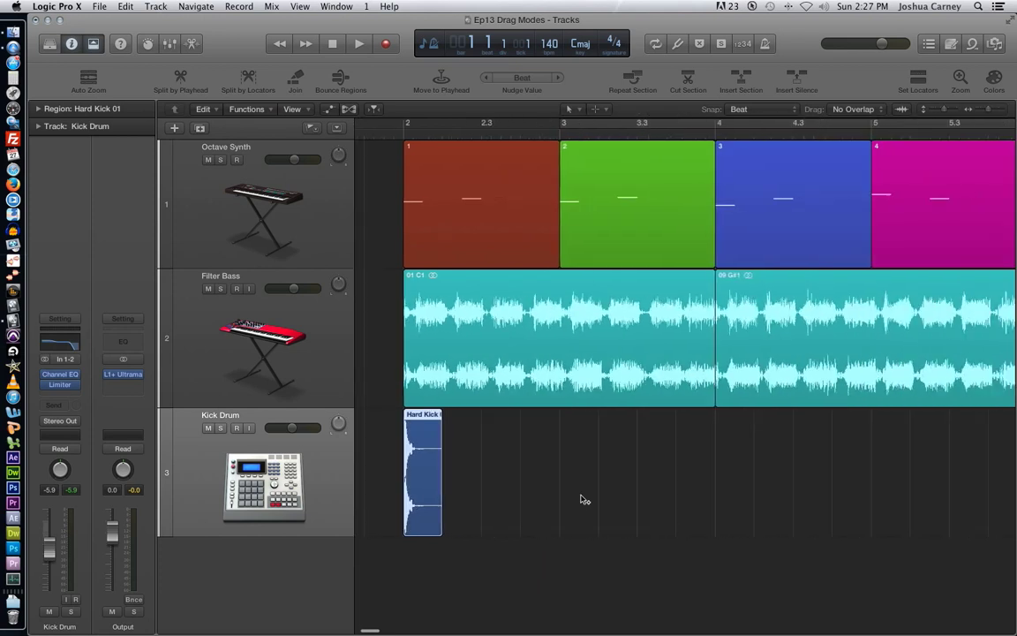
pyautogui.press('super+Left')
pyautogui.press('super+Left')
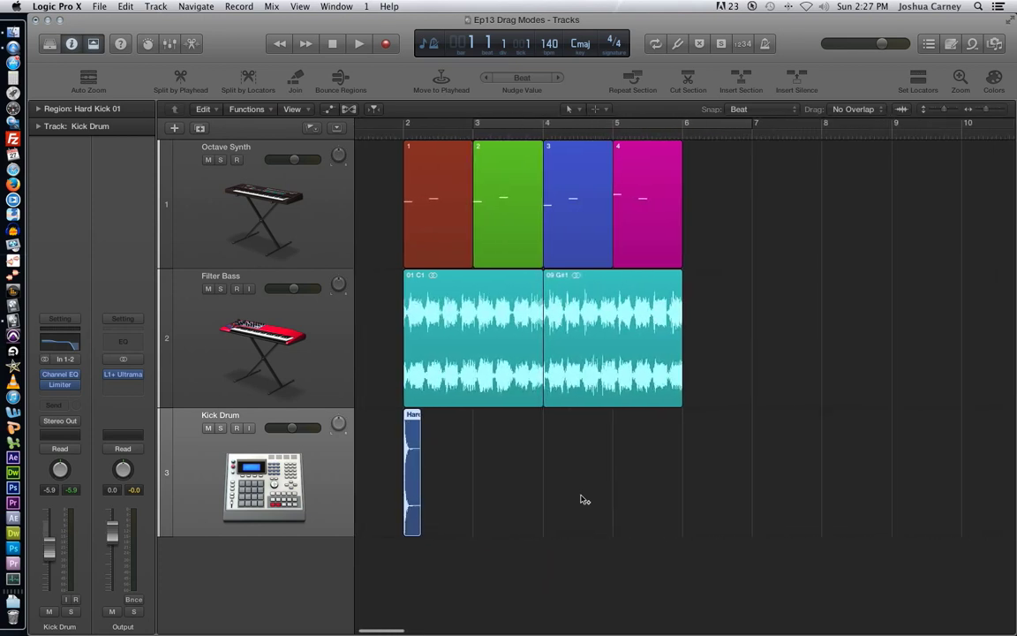
pyautogui.press('super+Right')
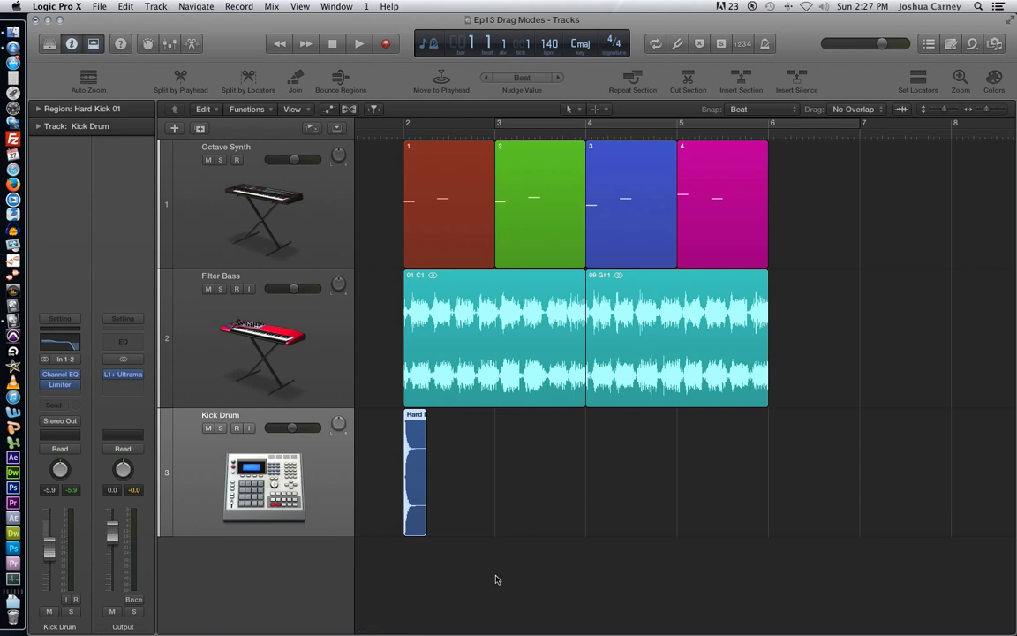
# Step: Repeat the Hard Kick region 15 times, enable Catch Playhead, and play the arrangement back
pyautogui.press('super+r')
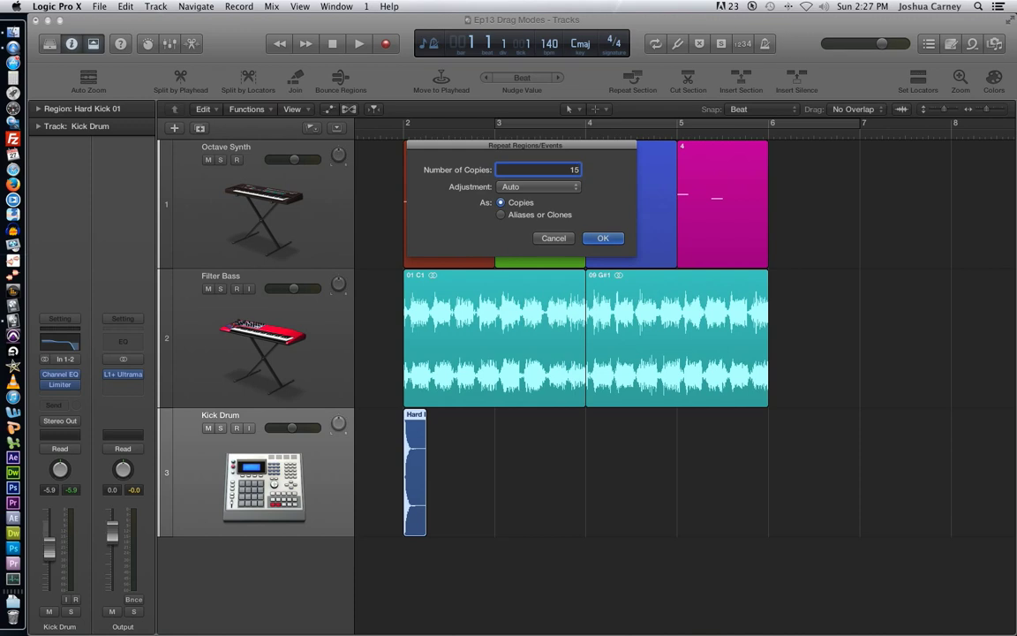
pyautogui.press('Return')
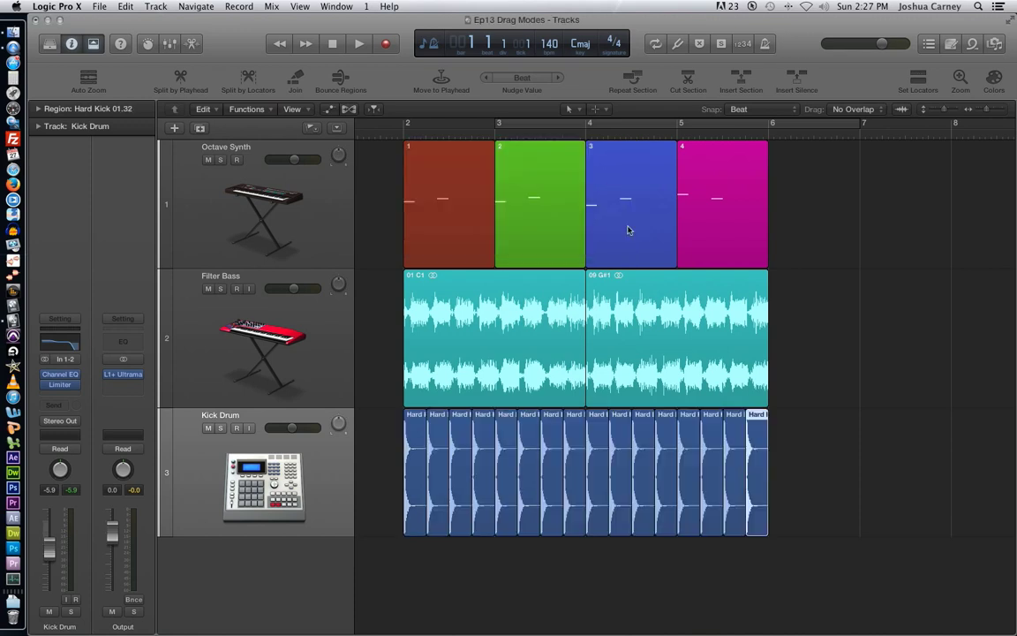
pyautogui.hotkey('ctrl', '.')
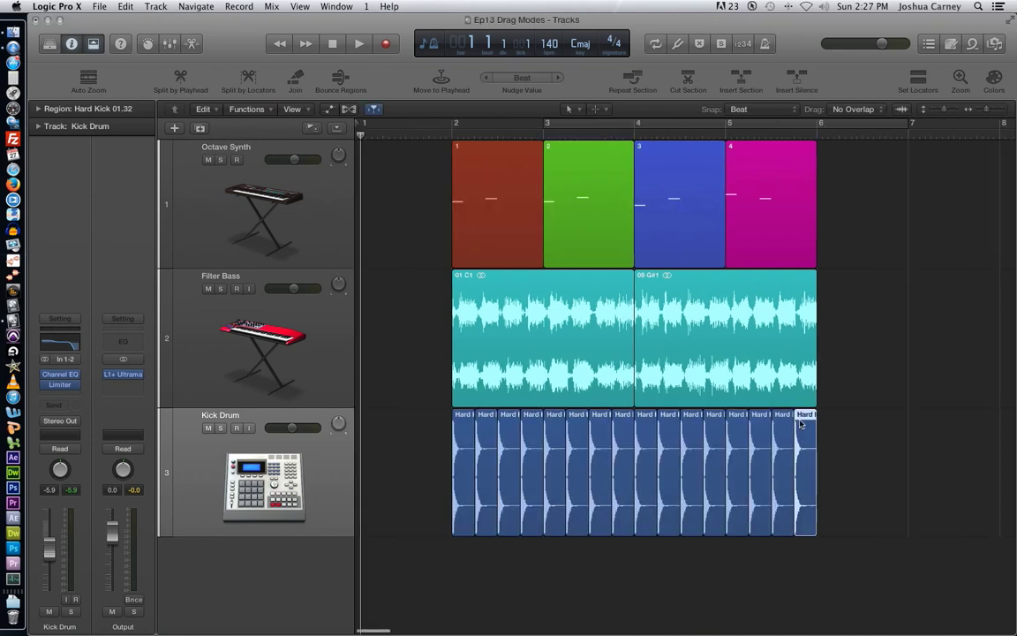
pyautogui.press('space')
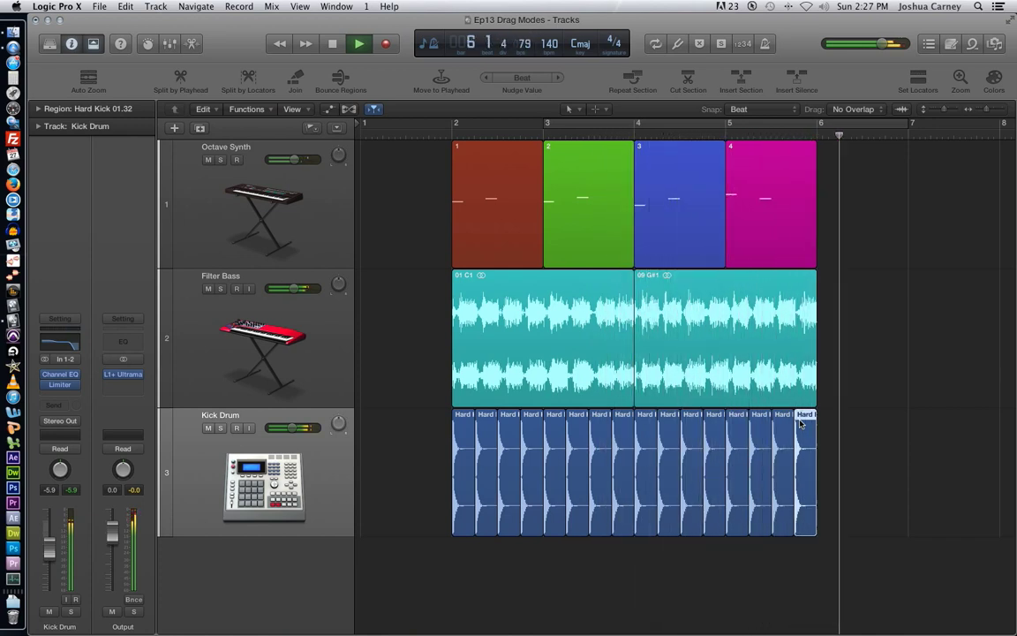
pyautogui.press('space')
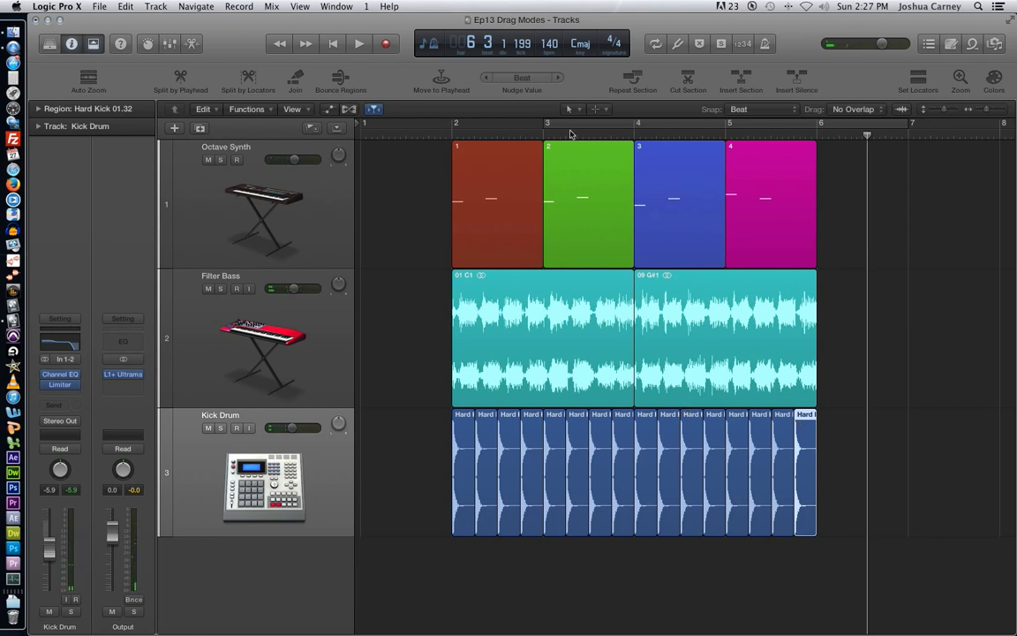
# Step: Move 09 G#1 from bar 4 to start at bar 3, with the playhead at bar 3
pyautogui.click(540, 129)
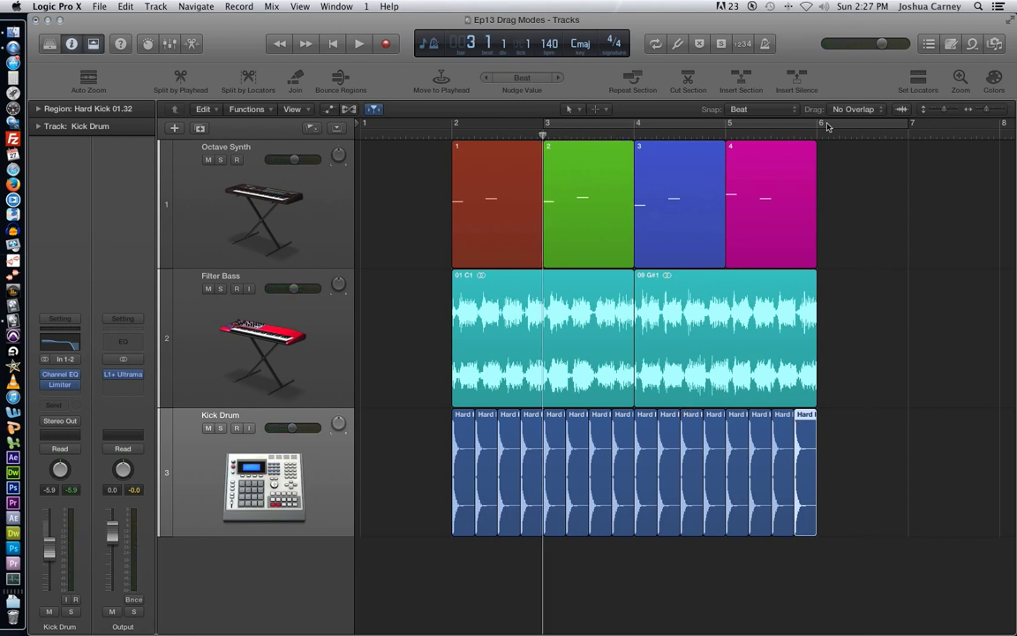
pyautogui.moveTo(722, 325); pyautogui.dragTo(641, 330)
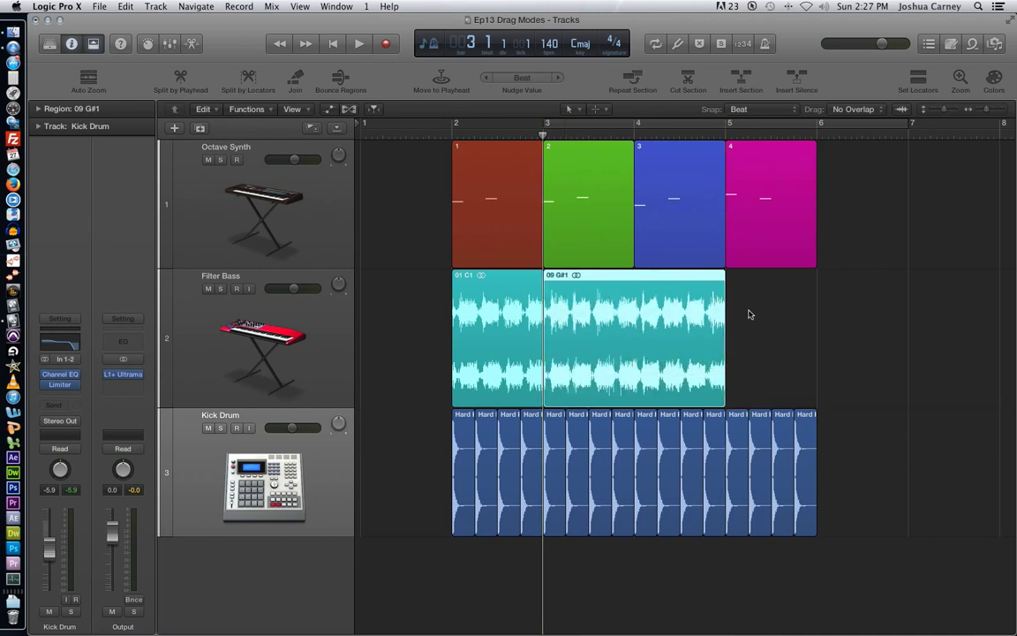
pyautogui.click(534, 136)
pyautogui.click(546, 137)
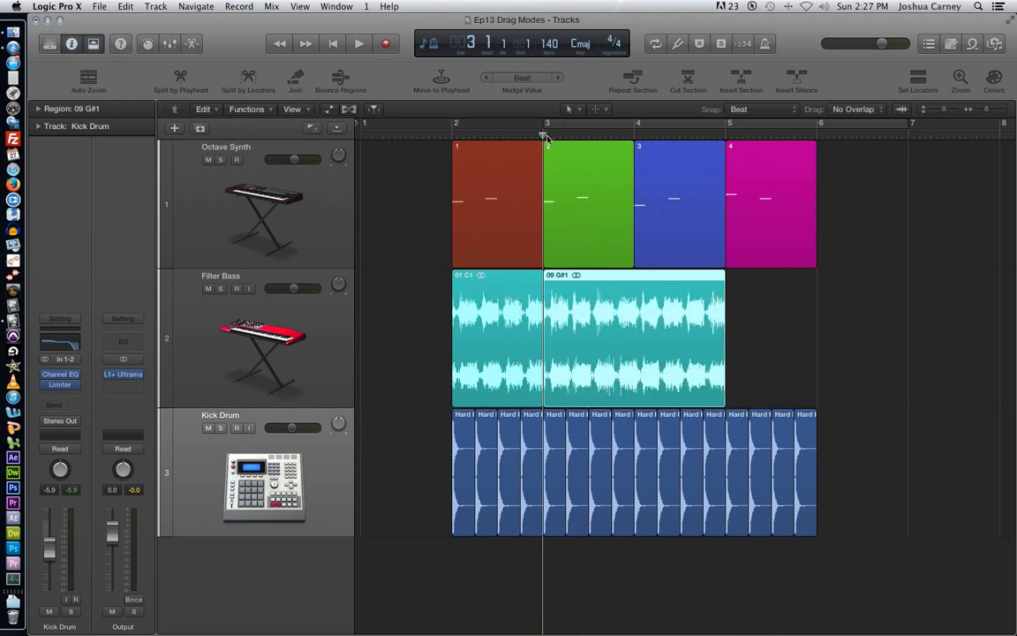
# Step: Zoom in around bar 3 and select both Filter Bass regions
pyautogui.click(989, 110)
pyautogui.click(992, 110)
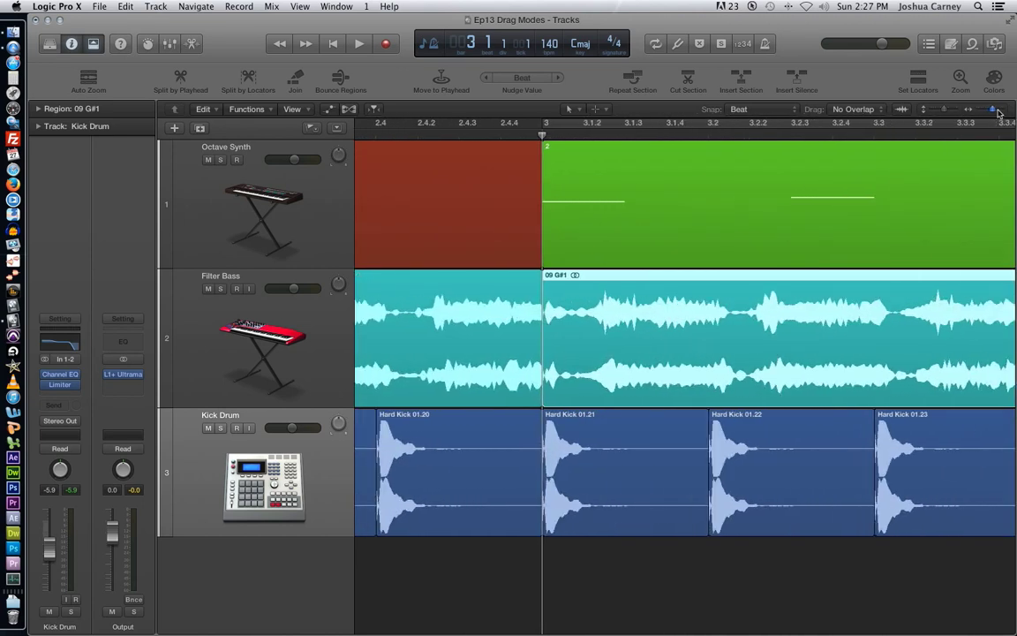
pyautogui.click(474, 134)
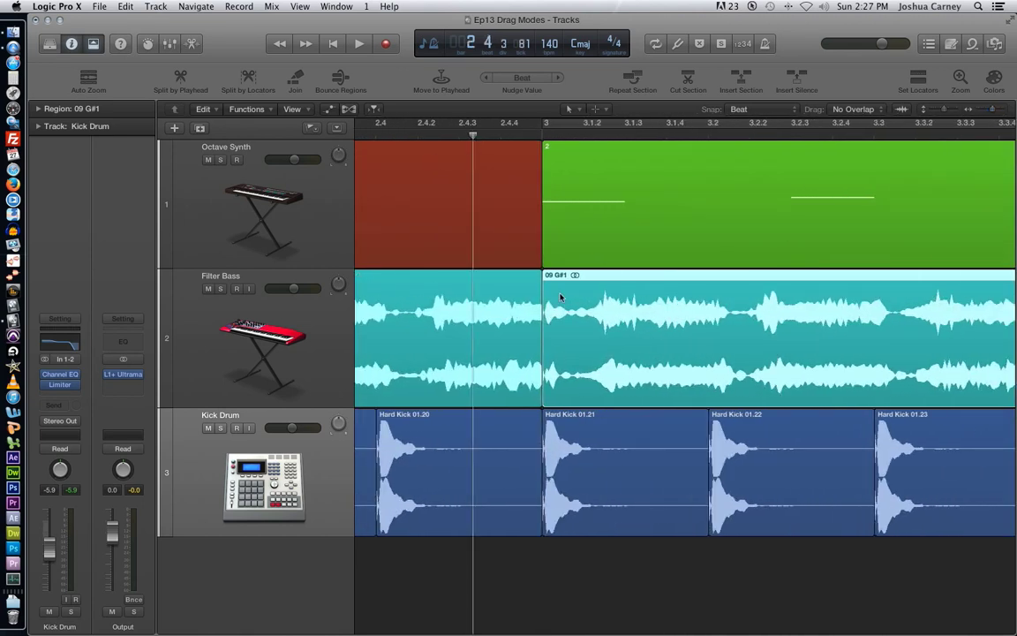
pyautogui.click(605, 279)
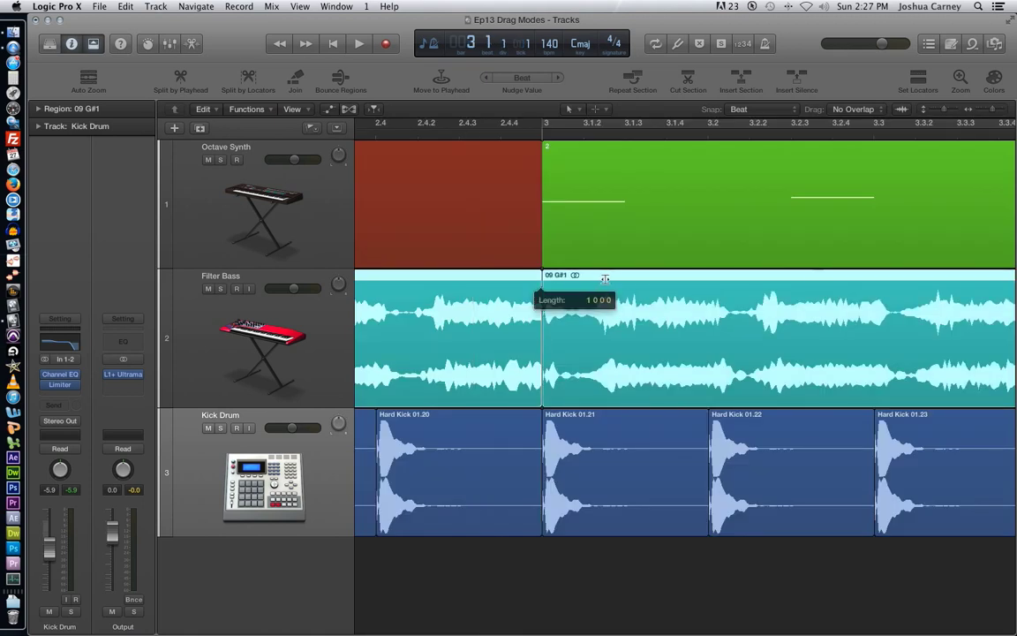
pyautogui.moveTo(605, 279); pyautogui.dragTo(557, 388)
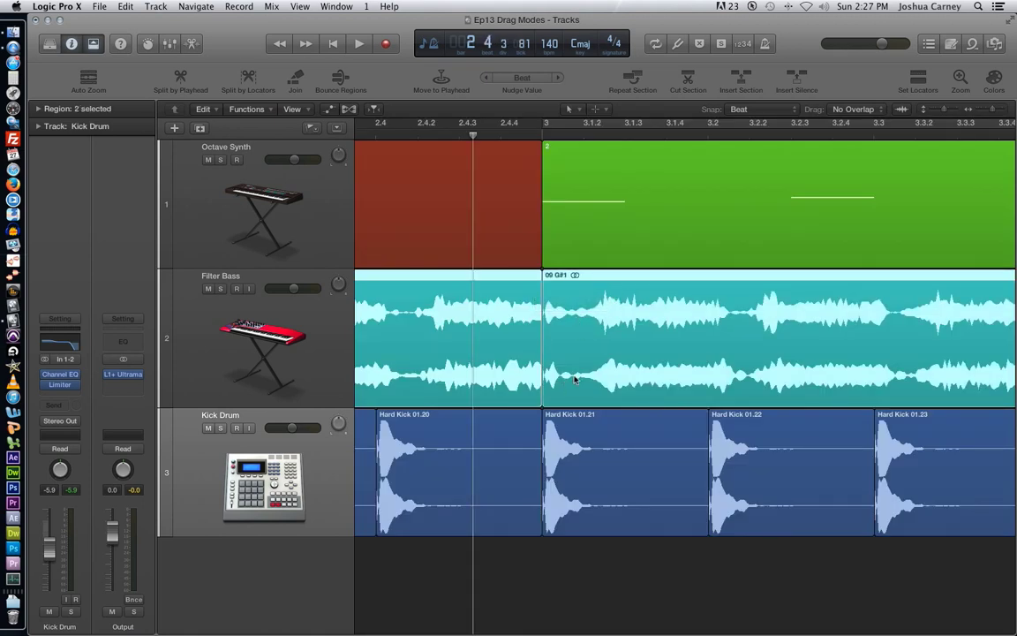
# Step: Set Snap to Ticks and nudge the Filter Bass regions slightly past bar 3
pyautogui.click(765, 111)
pyautogui.click(767, 130)
pyautogui.moveTo(543, 276); pyautogui.dragTo(516, 393)
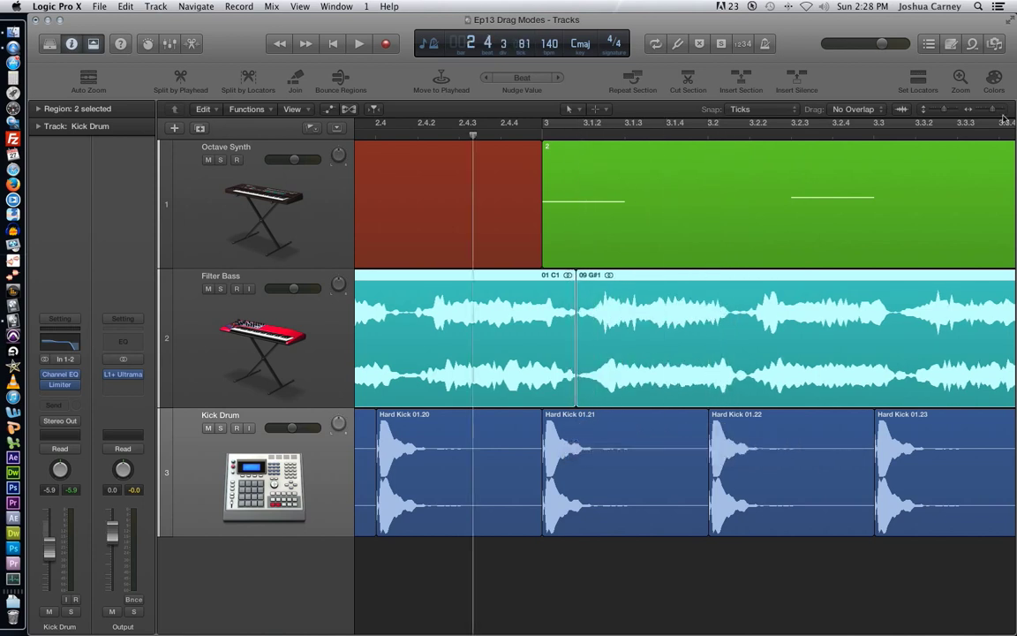
# Step: Switch the drag mode to X-Fade
pyautogui.click(859, 111)
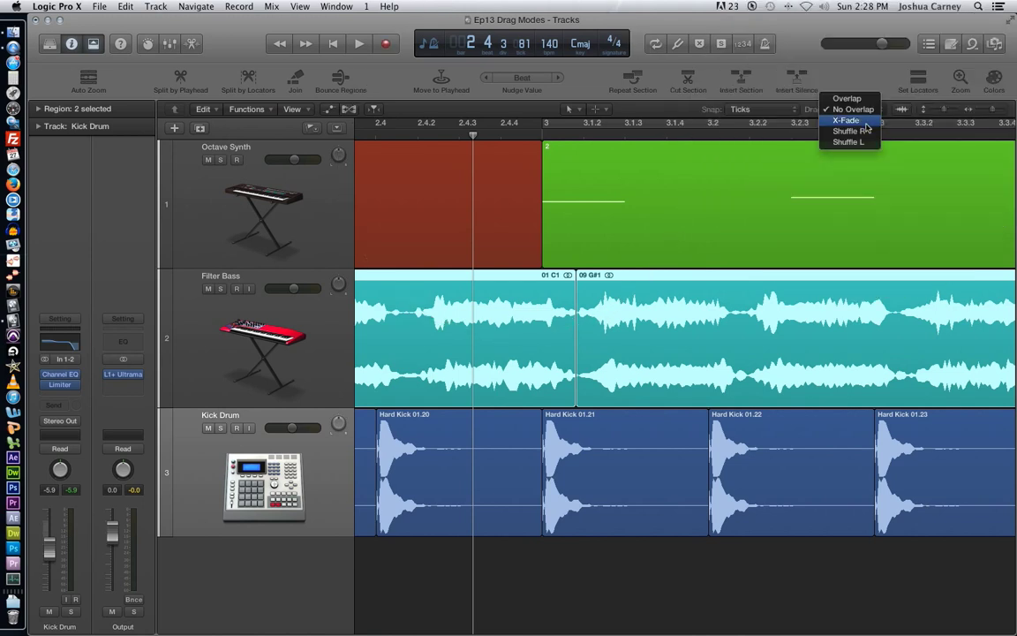
pyautogui.click(848, 120)
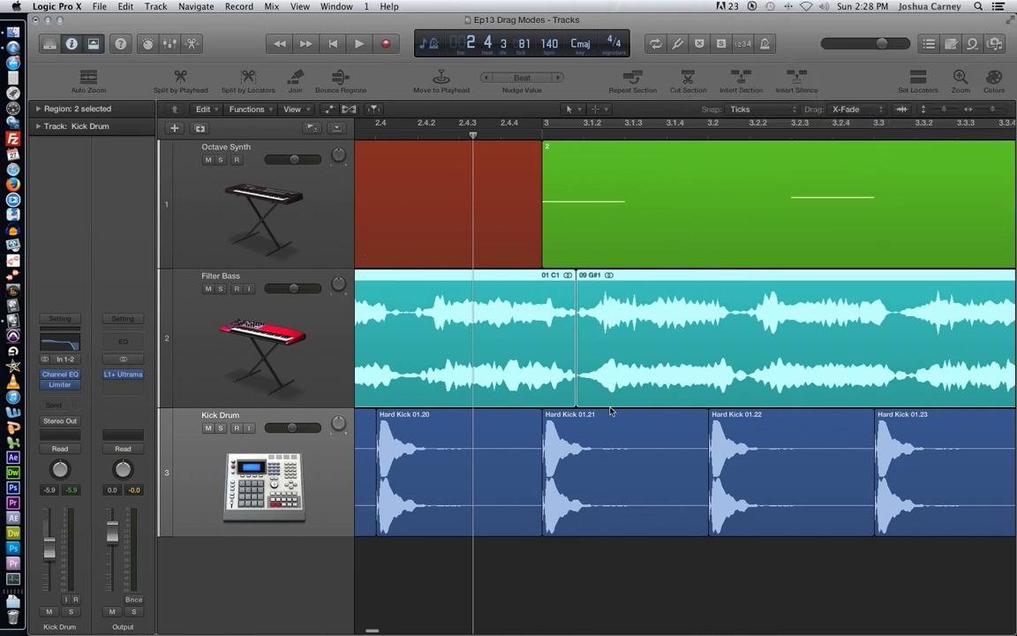
pyautogui.hscroll(-3, 605, 477)
# Step: Extend 01 C1's end over 09 G#1 to form a crossfade, then fit all regions in view
pyautogui.click(747, 556)
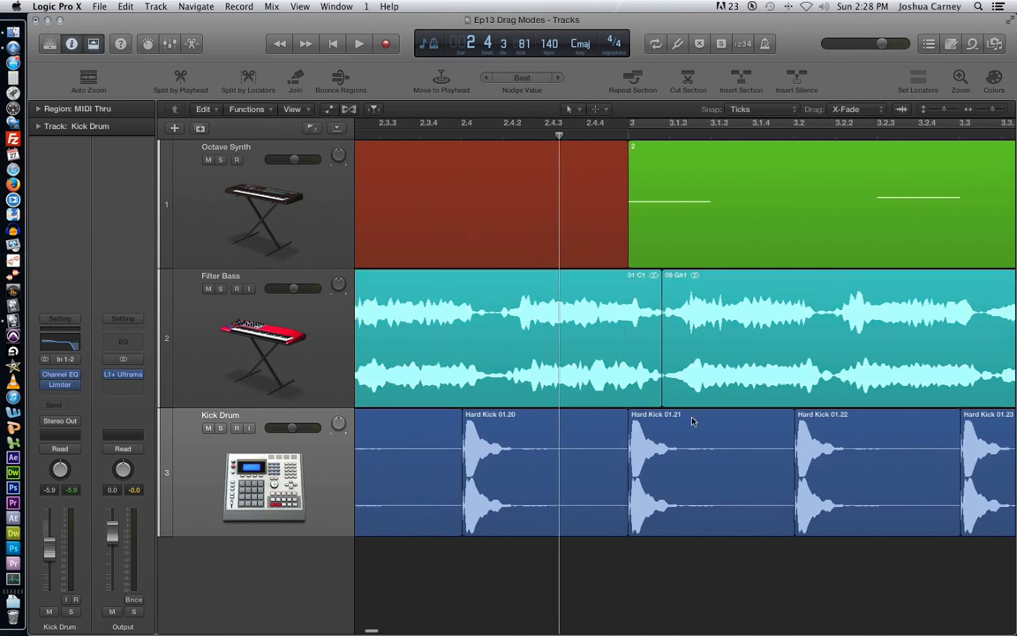
pyautogui.moveTo(658, 402); pyautogui.dragTo(668, 482)
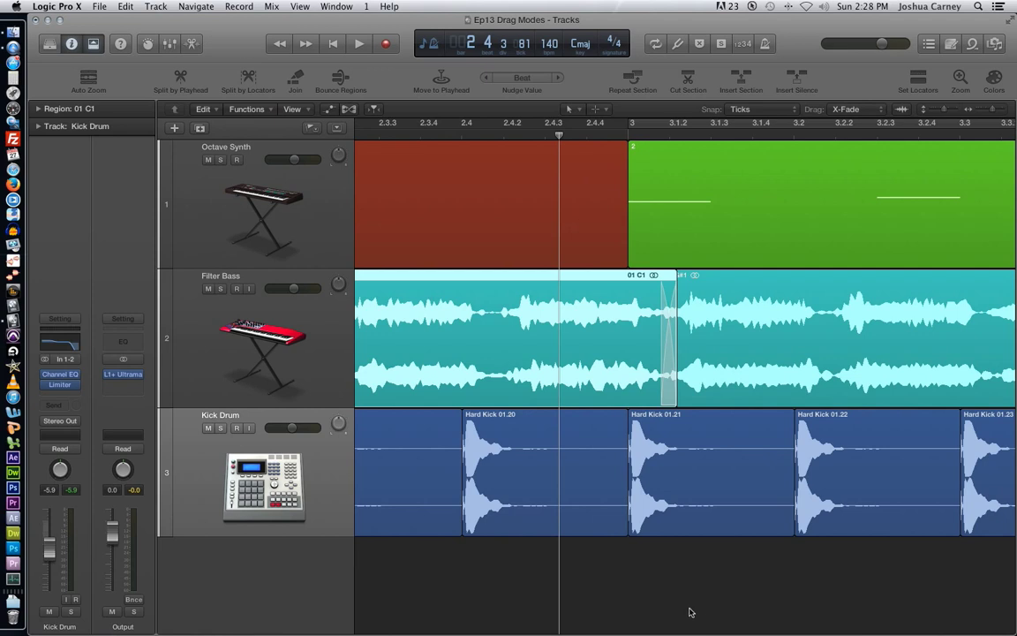
pyautogui.click(461, 614)
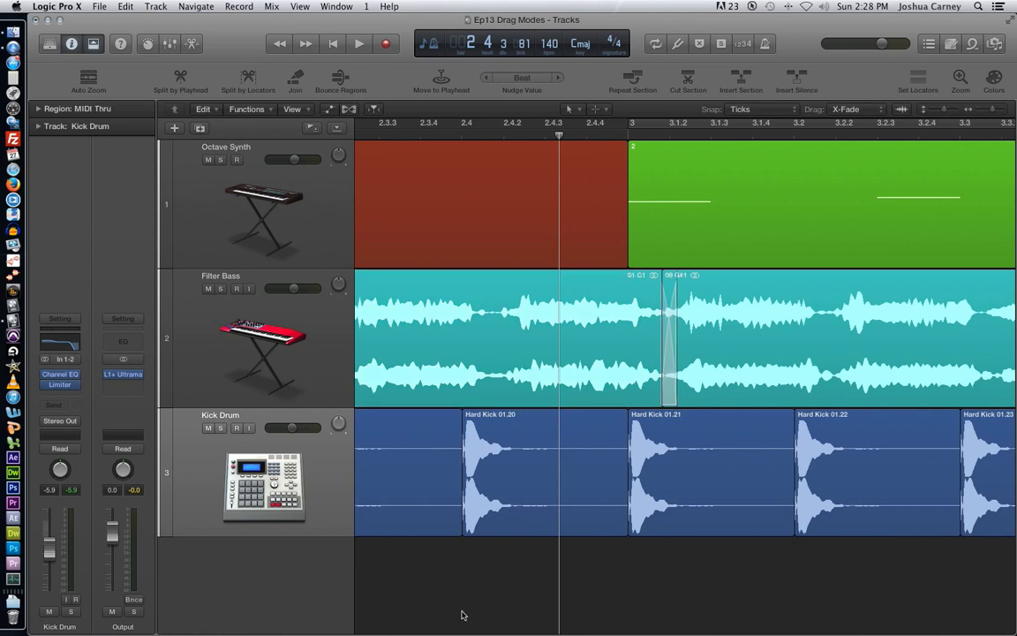
pyautogui.press('z')
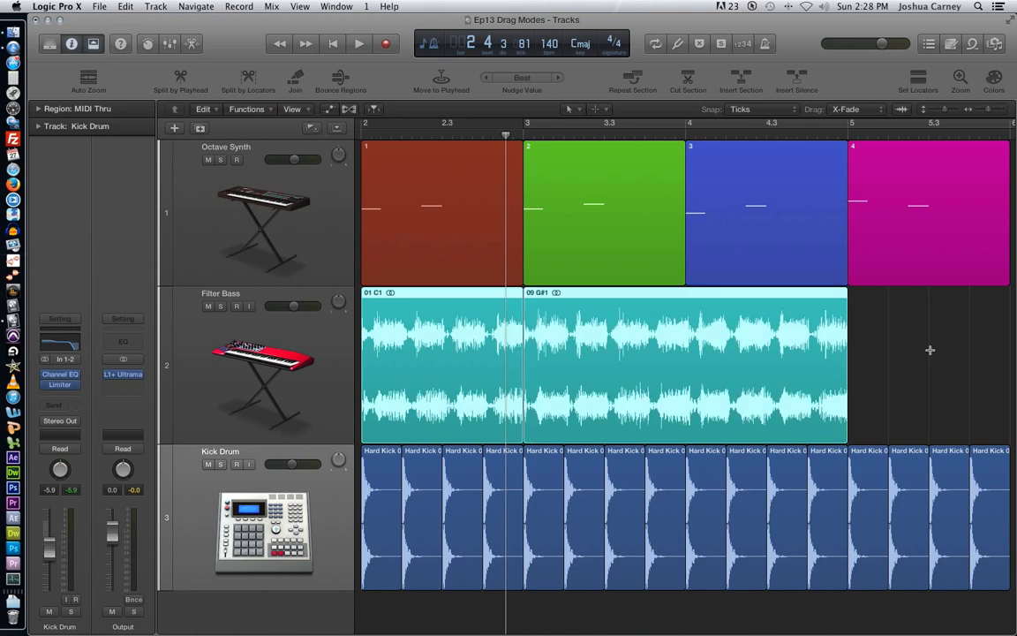
# Step: Undo the Filter Bass edits, return the playhead to bar 1, and set Drag to Shuffle R
pyautogui.press('super+z')
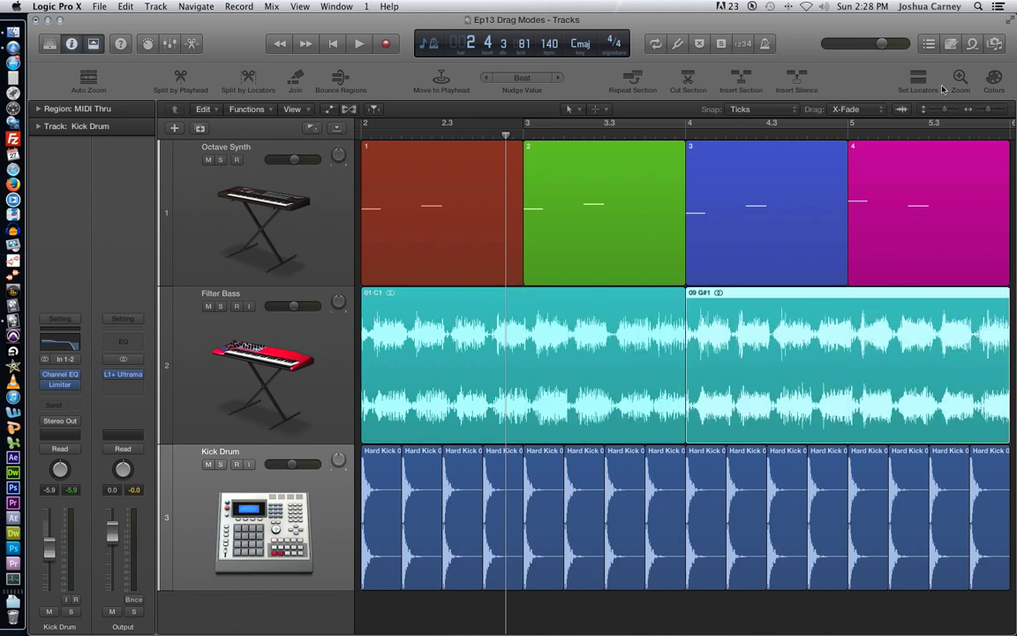
pyautogui.press('super+Left')
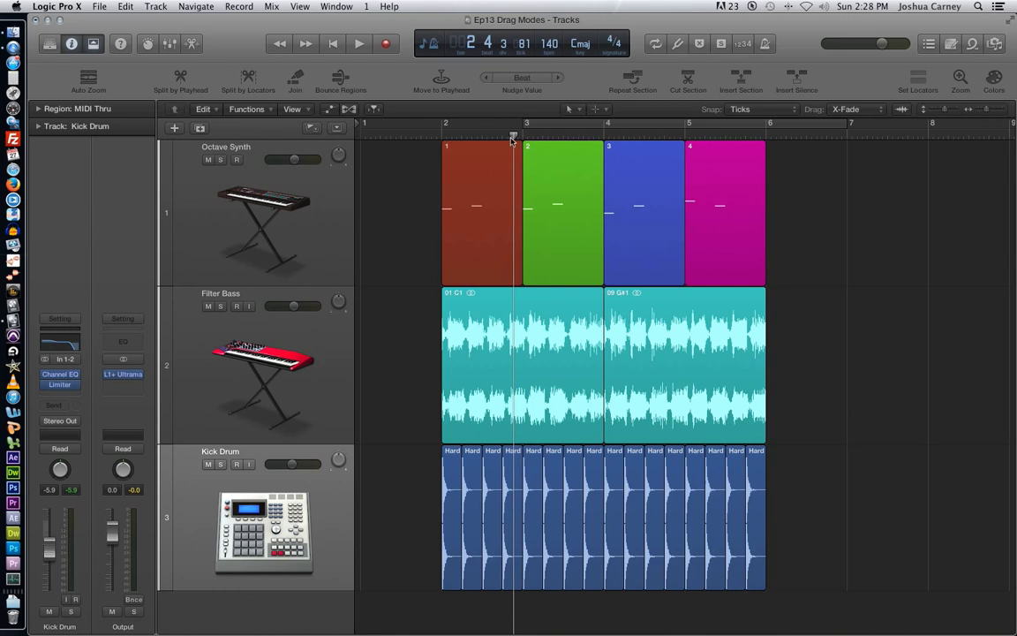
pyautogui.moveTo(513, 140); pyautogui.dragTo(361, 137)
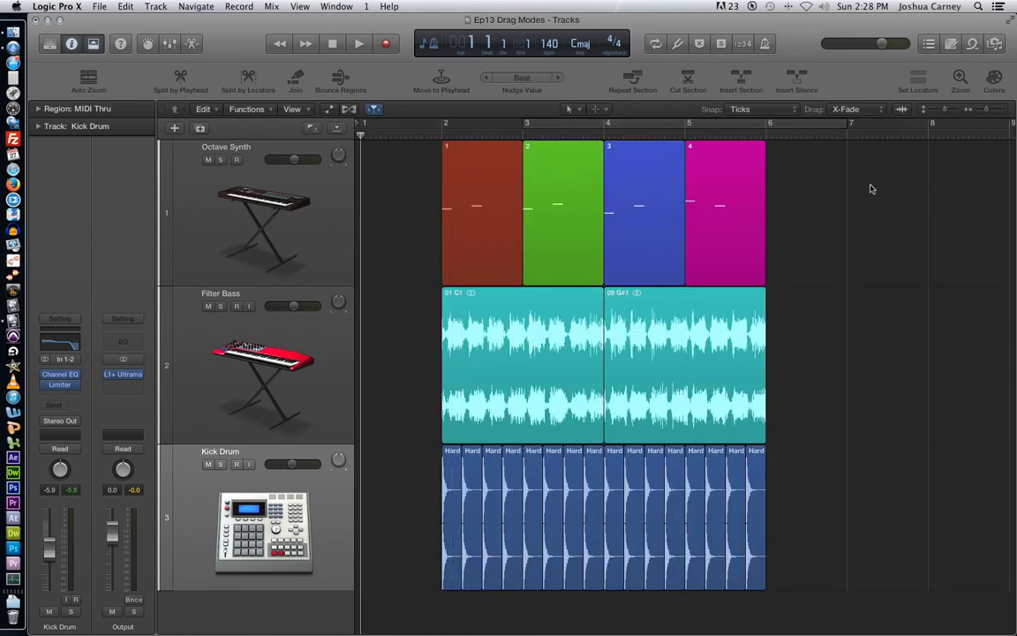
pyautogui.click(848, 109)
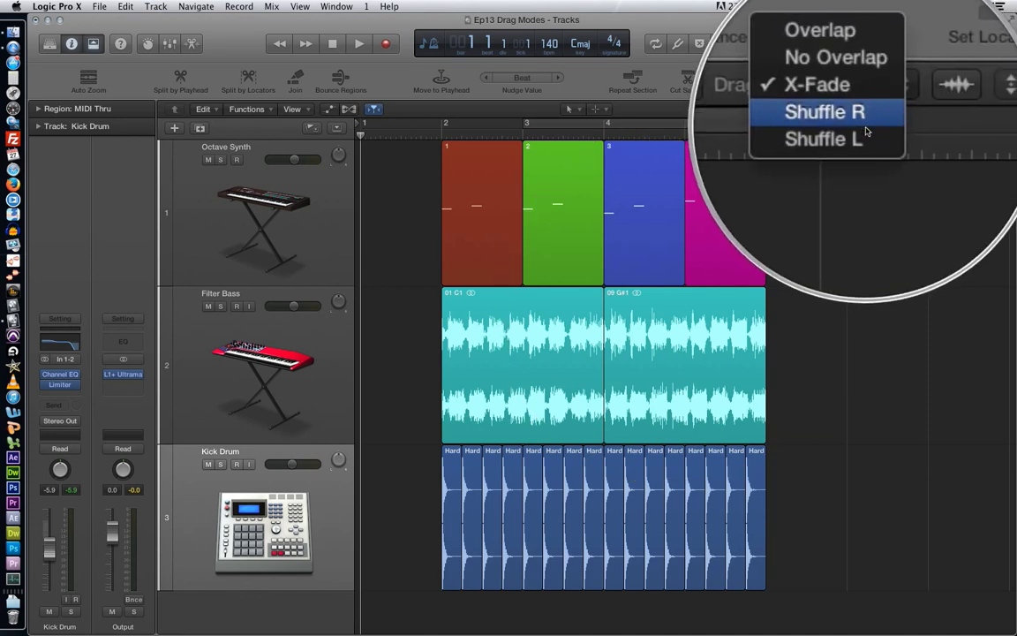
pyautogui.click(863, 123)
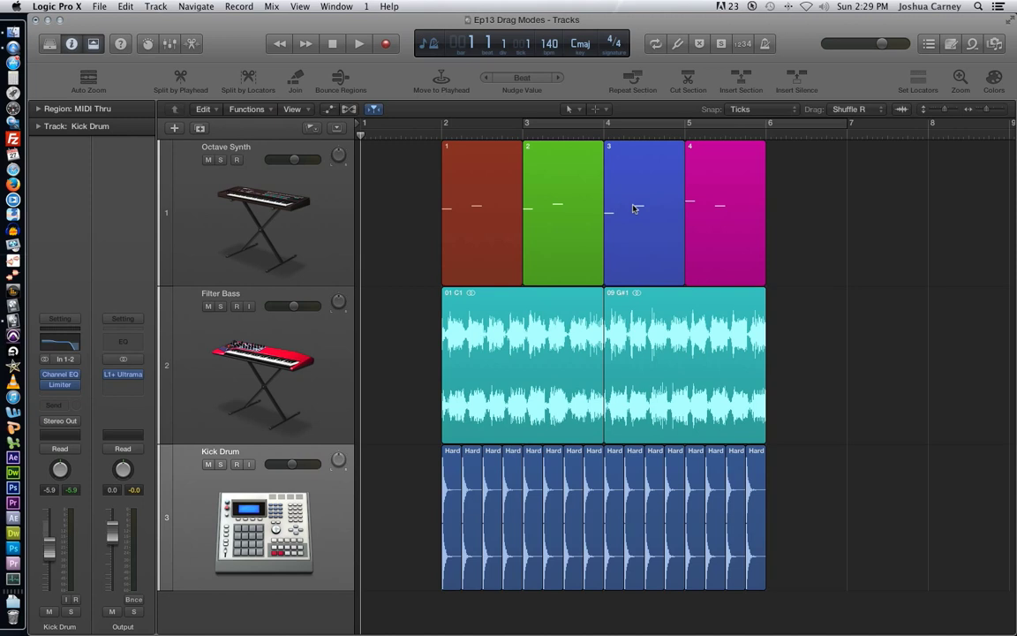
pyautogui.click(852, 109)
pyautogui.click(863, 81)
pyautogui.moveTo(643, 195); pyautogui.dragTo(807, 195)
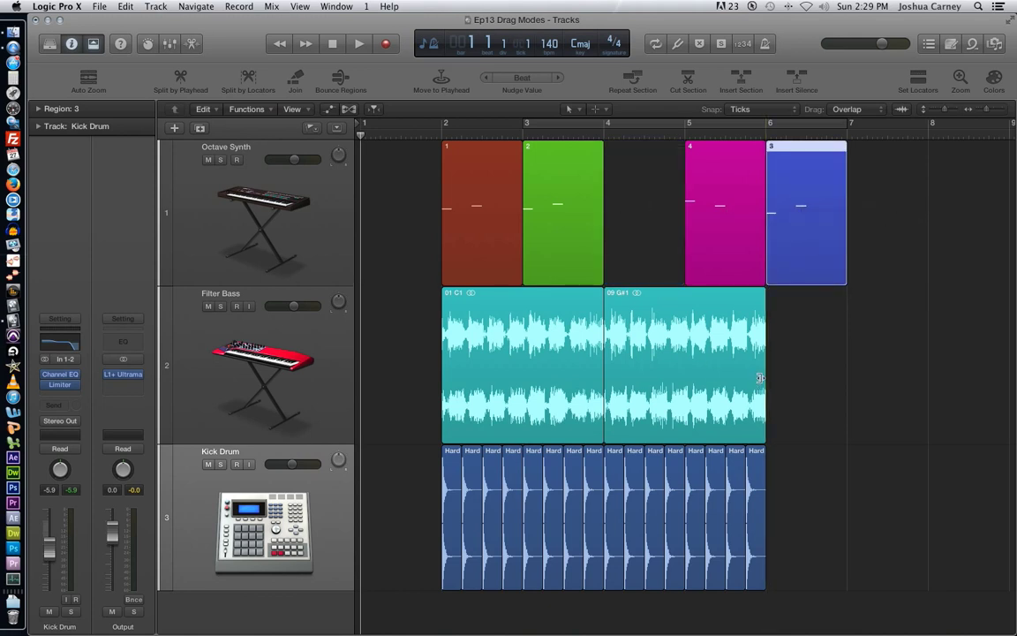
pyautogui.press('super+z')
pyautogui.click(881, 109)
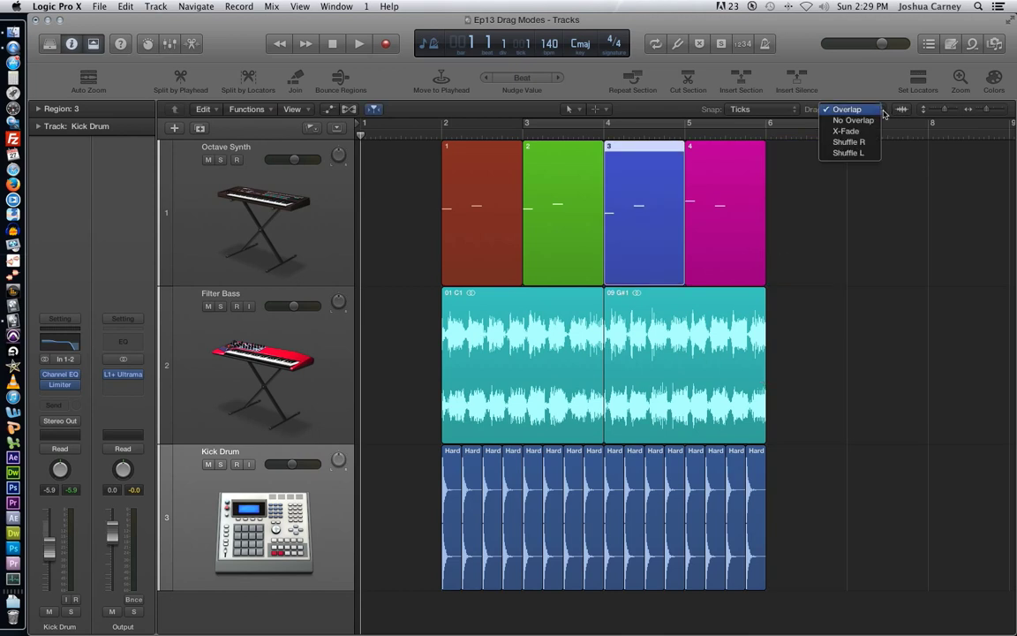
pyautogui.click(864, 144)
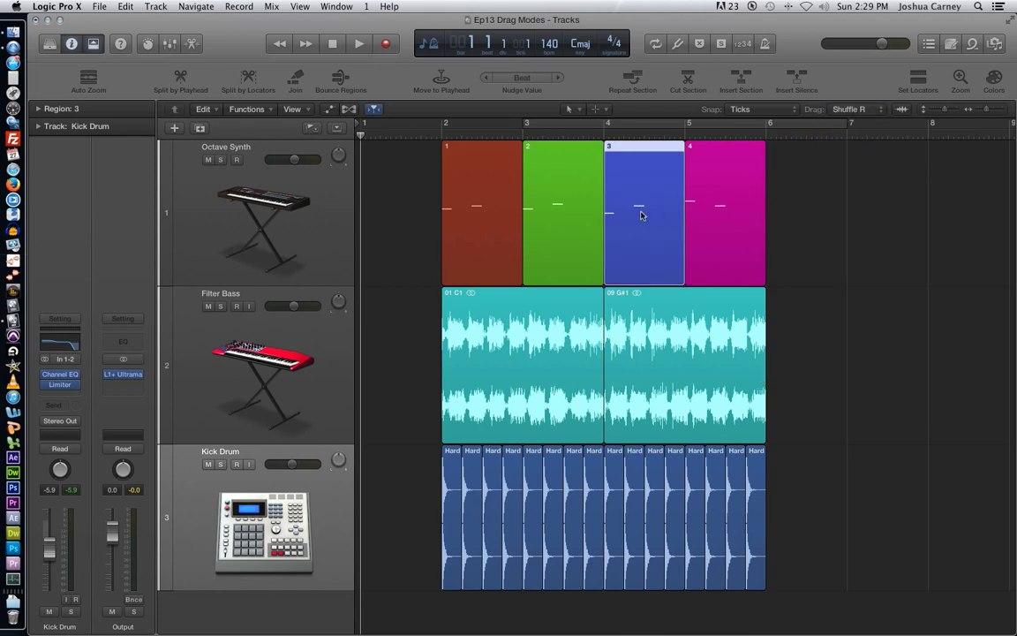
# Step: Shuffle Octave Synth regions 3, 4, 2 and 1 around, ending in order 1, 2, 3, 4
pyautogui.moveTo(643, 212); pyautogui.dragTo(805, 228)
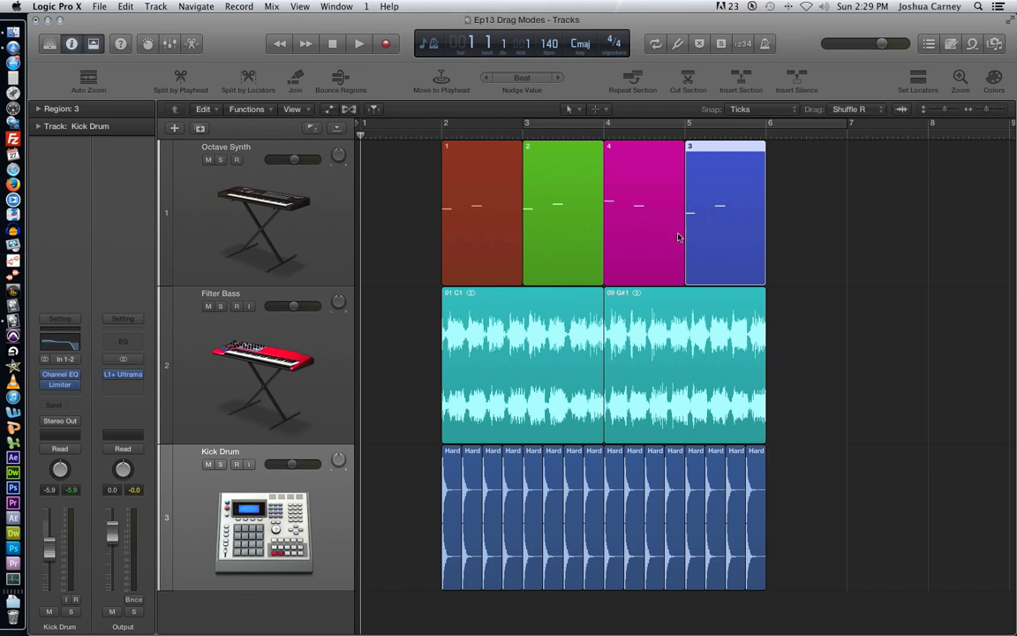
pyautogui.moveTo(664, 235); pyautogui.dragTo(813, 235)
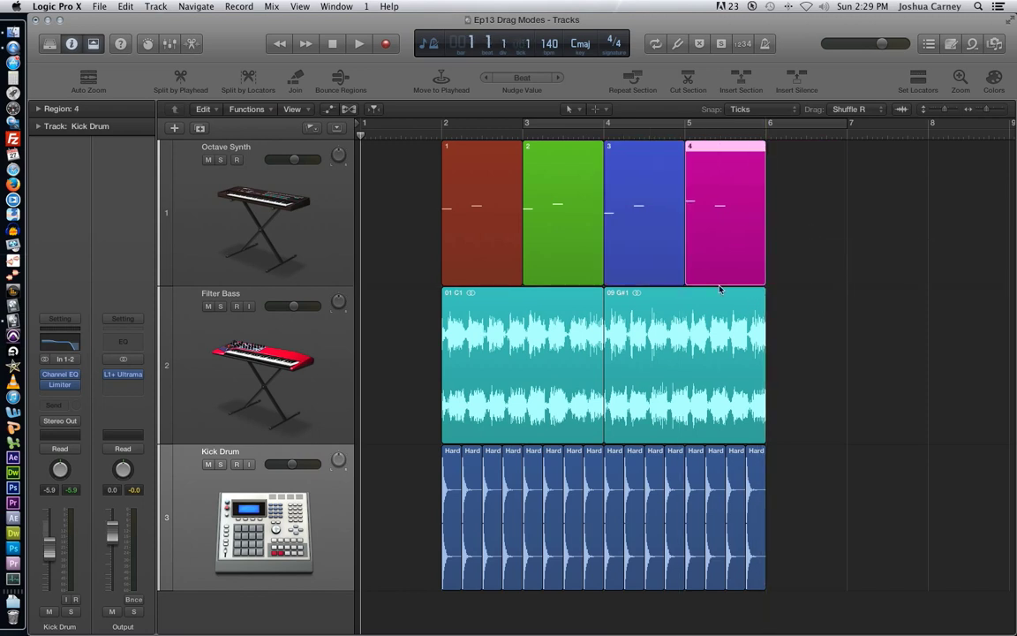
pyautogui.moveTo(565, 215); pyautogui.dragTo(397, 216)
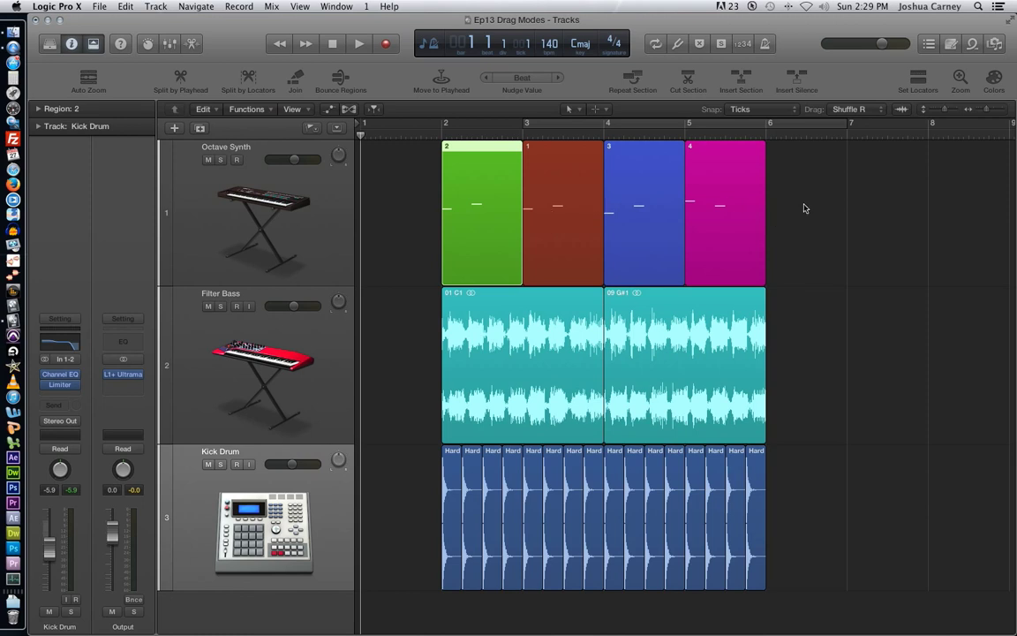
pyautogui.moveTo(560, 204); pyautogui.dragTo(392, 205)
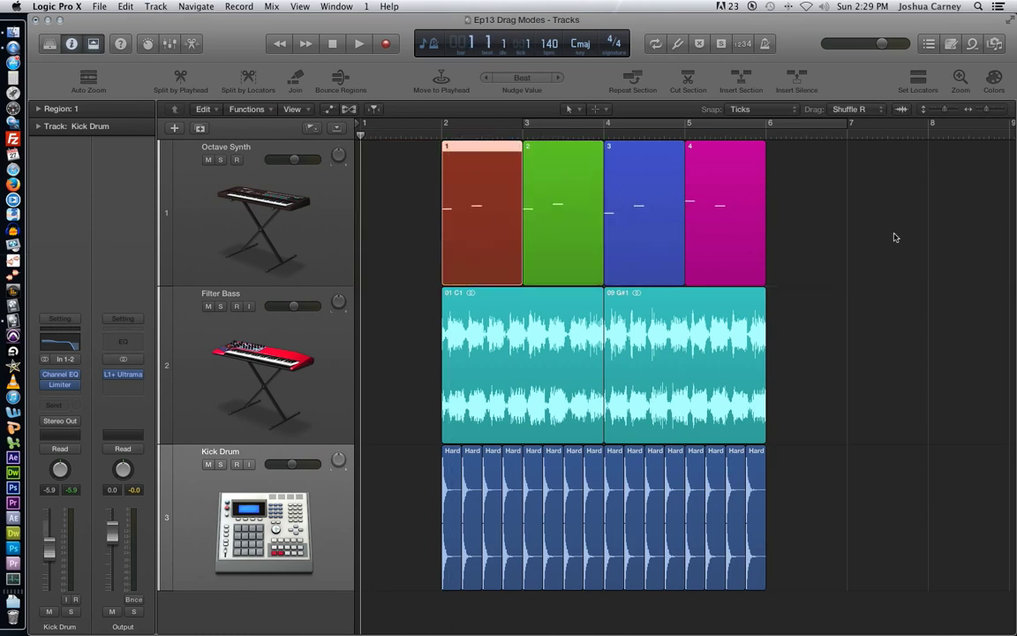
# Step: Set Drag to Shuffle L and test it by moving Octave Synth regions 3, 2, 1 and 4
pyautogui.click(849, 109)
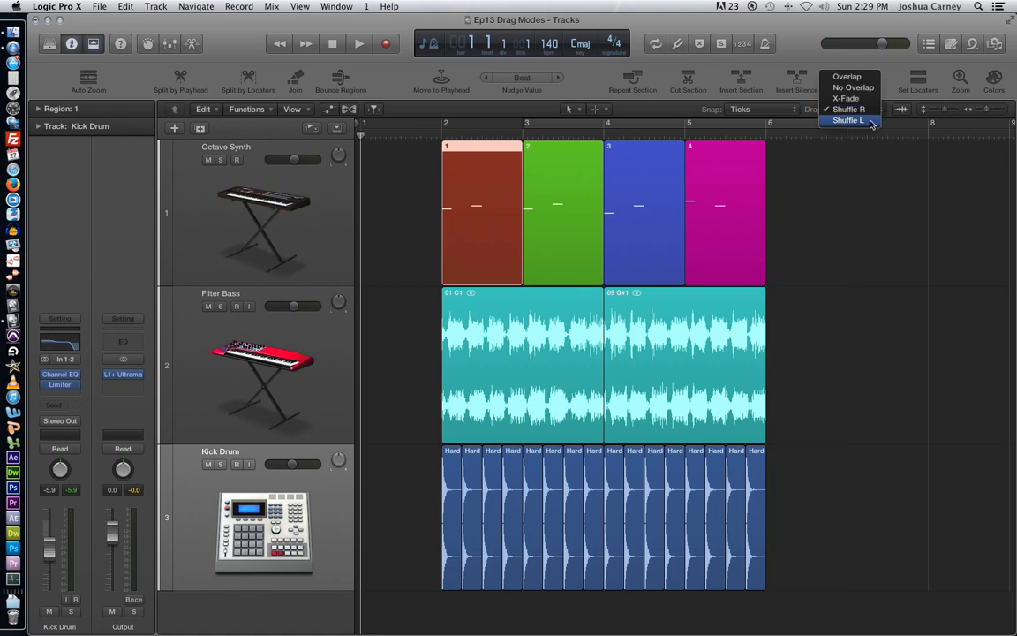
pyautogui.click(850, 120)
pyautogui.moveTo(645, 216); pyautogui.dragTo(865, 218)
pyautogui.moveTo(556, 204); pyautogui.dragTo(379, 203)
pyautogui.click(600, 202)
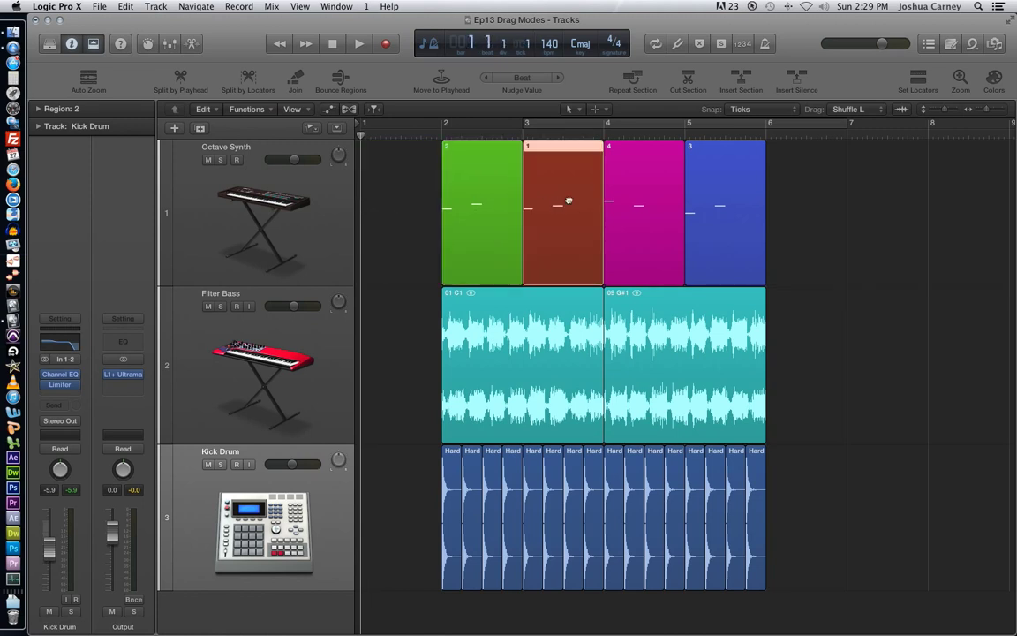
pyautogui.moveTo(600, 202); pyautogui.dragTo(822, 209)
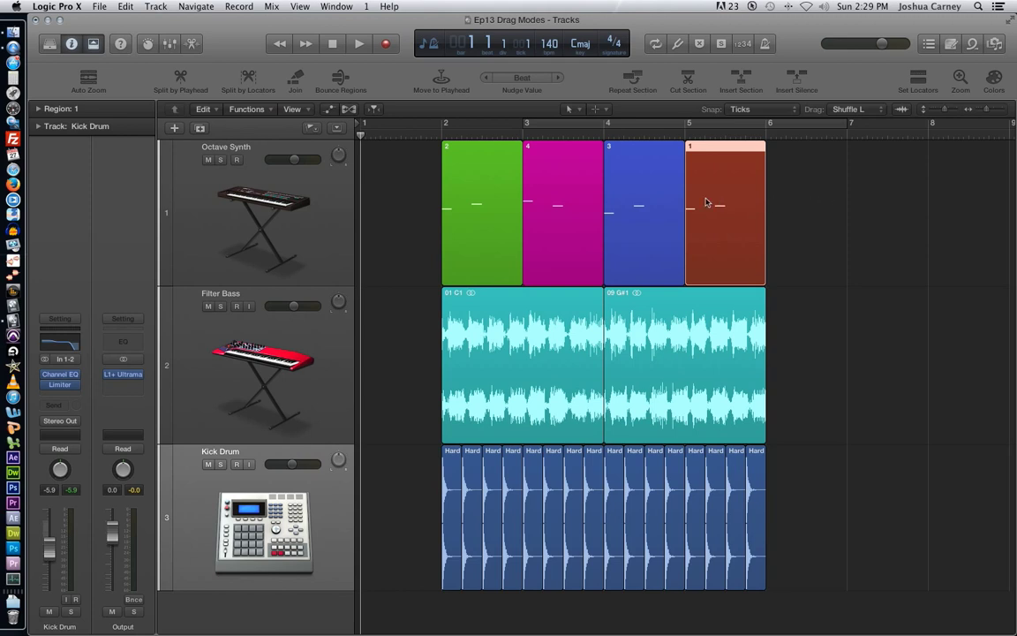
pyautogui.moveTo(708, 200); pyautogui.dragTo(387, 212)
pyautogui.moveTo(661, 197); pyautogui.dragTo(839, 223)
# Step: Check the Snap values, then bring up the Drag menu to choose Overlap
pyautogui.click(754, 109)
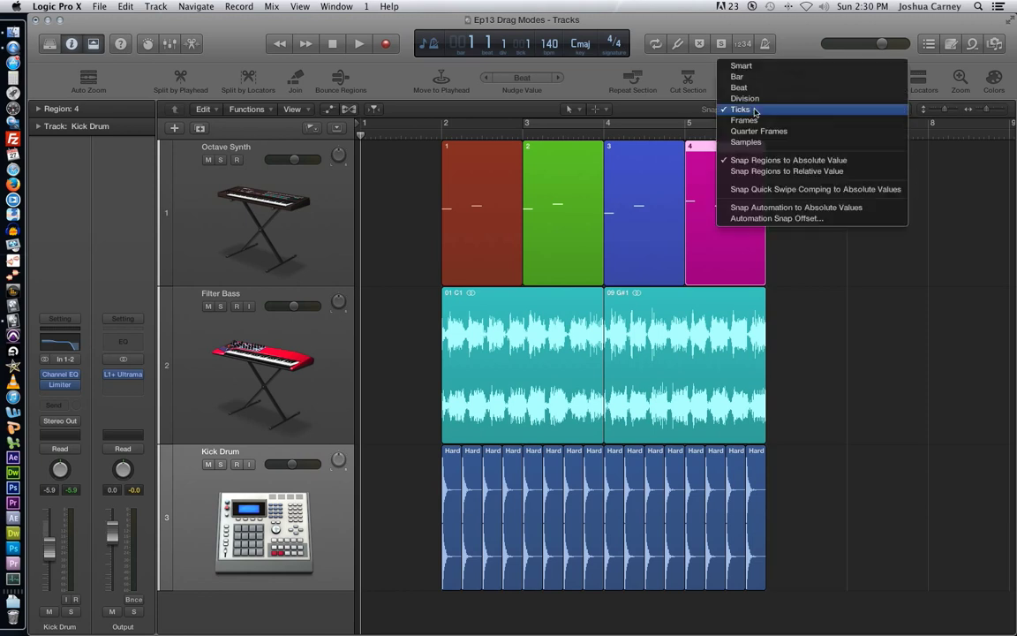
pyautogui.click(922, 64)
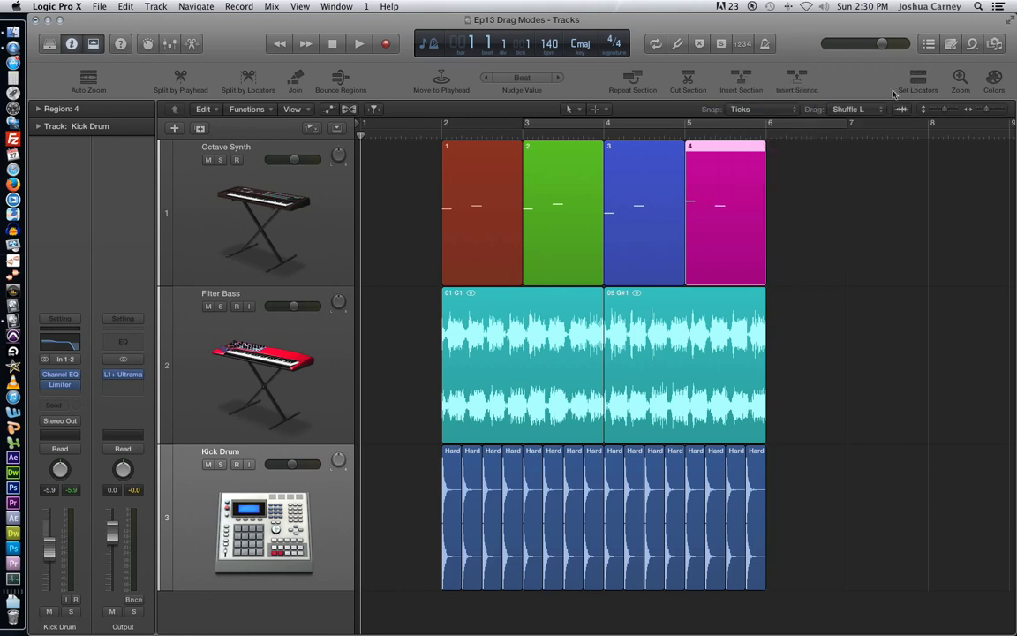
pyautogui.click(870, 109)
# Step: In Overlap mode, drag region 4 right to about bar 6.4 and region 1 left to about bar 1.25
pyautogui.click(847, 65)
pyautogui.moveTo(737, 217); pyautogui.dragTo(854, 257)
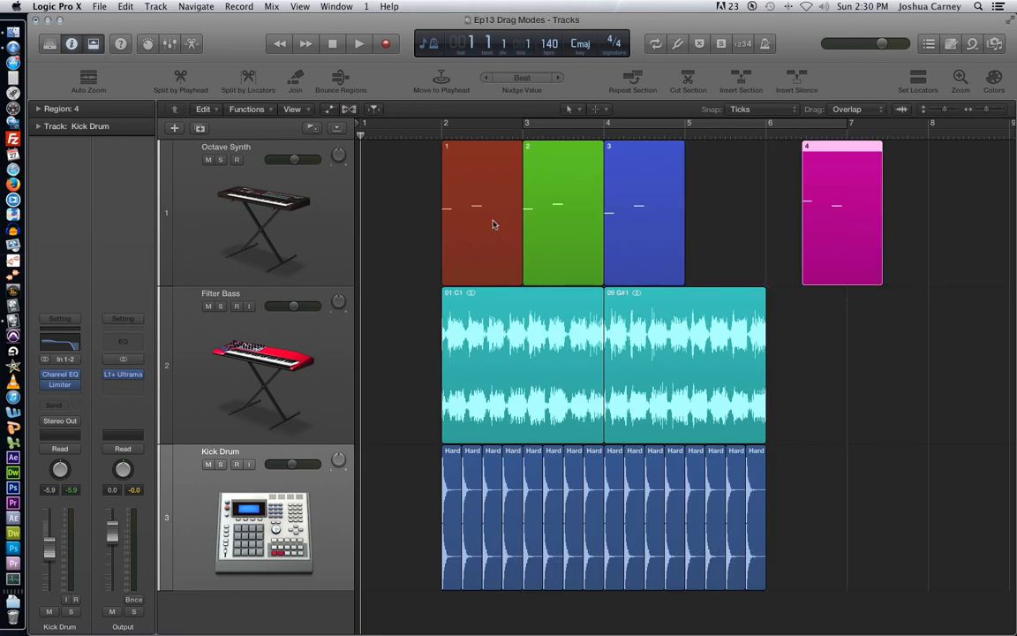
pyautogui.moveTo(481, 223); pyautogui.dragTo(423, 229)
# Step: Switch dragging to Shuffle R and slide regions 4 and 1 back against regions 3 and 2
pyautogui.click(865, 109)
pyautogui.click(870, 144)
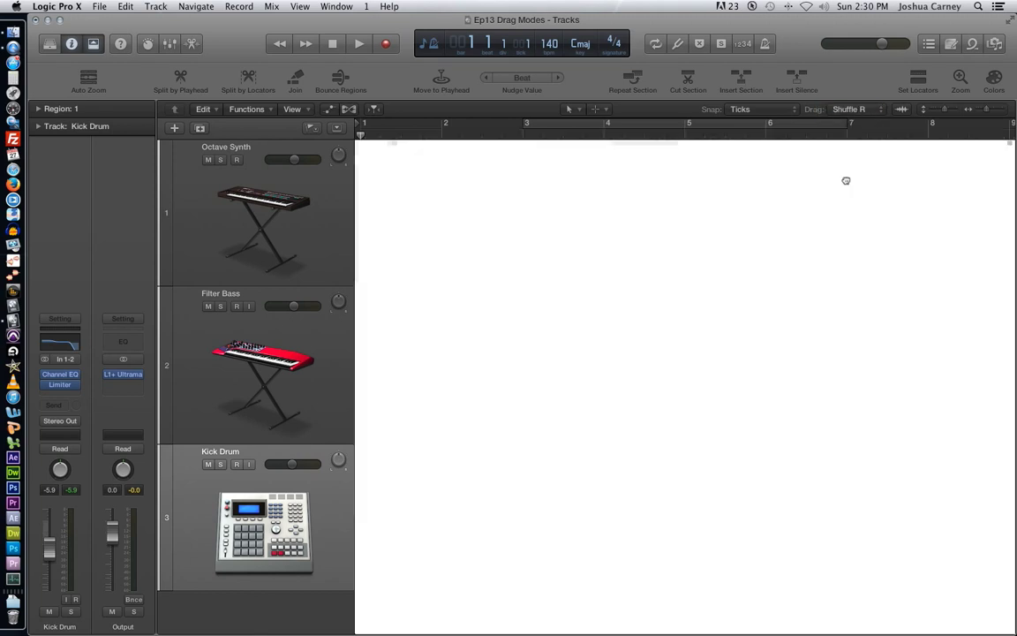
pyautogui.moveTo(839, 180); pyautogui.dragTo(793, 186)
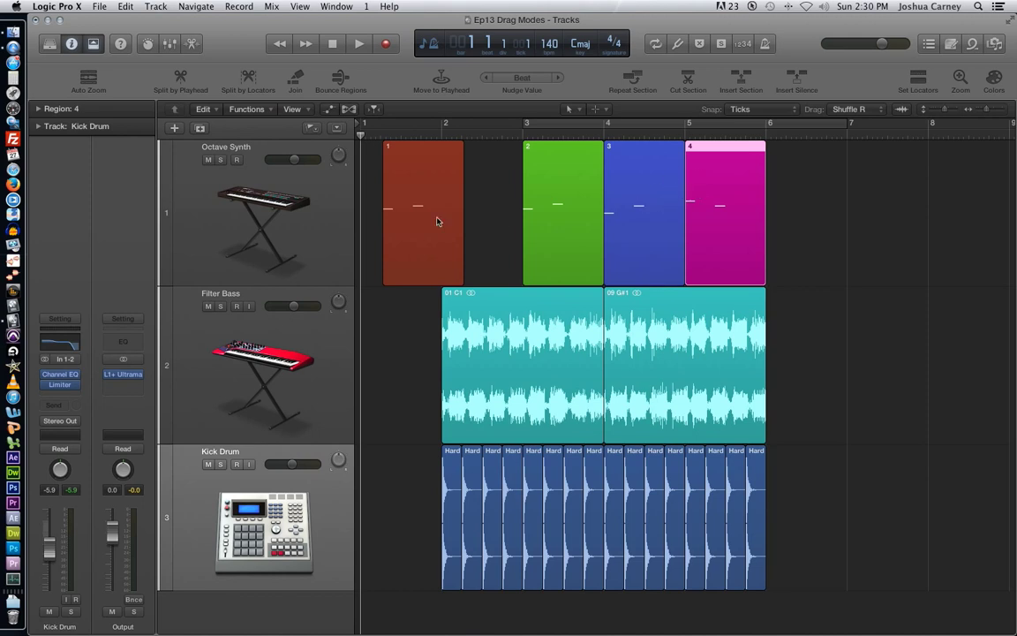
pyautogui.moveTo(407, 221); pyautogui.dragTo(504, 190)
pyautogui.click(866, 110)
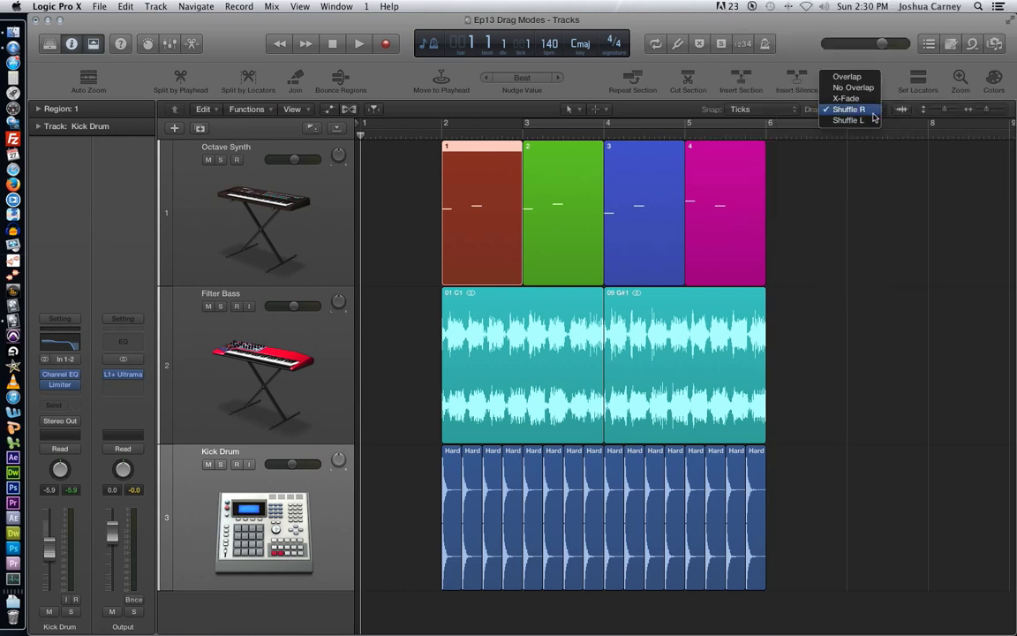
# Step: Keep Shuffle R, then delete region 3 and undo the deletion
pyautogui.click(872, 116)
pyautogui.click(642, 195)
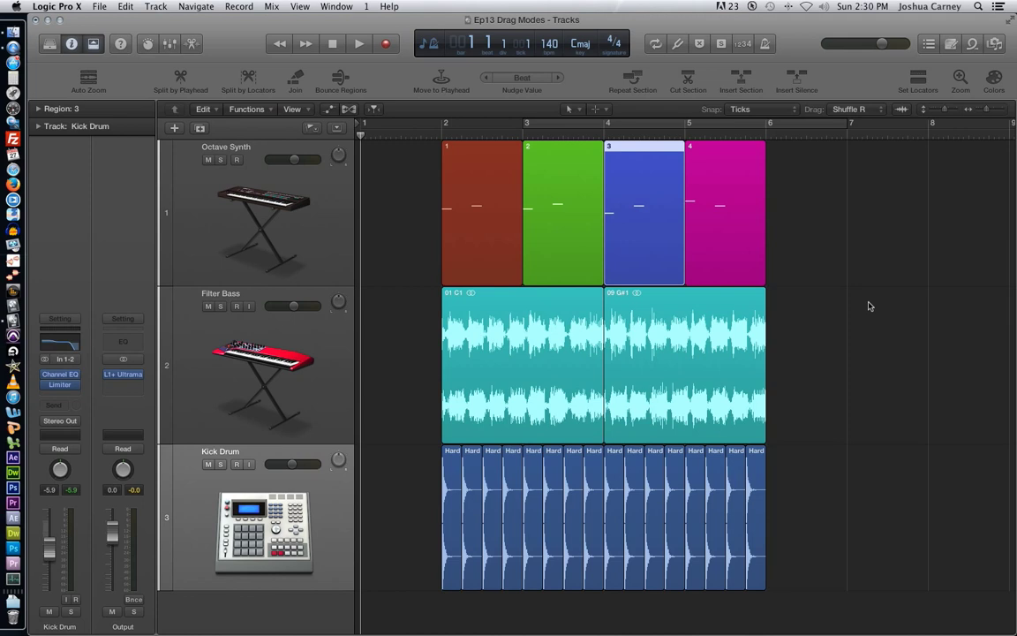
pyautogui.press('Delete')
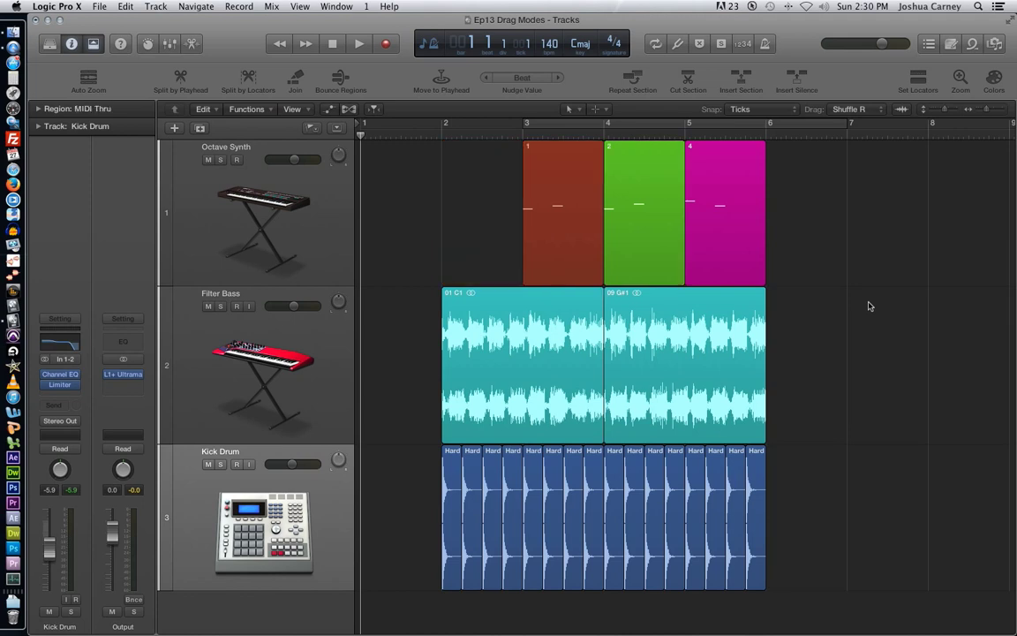
pyautogui.press('super+z')
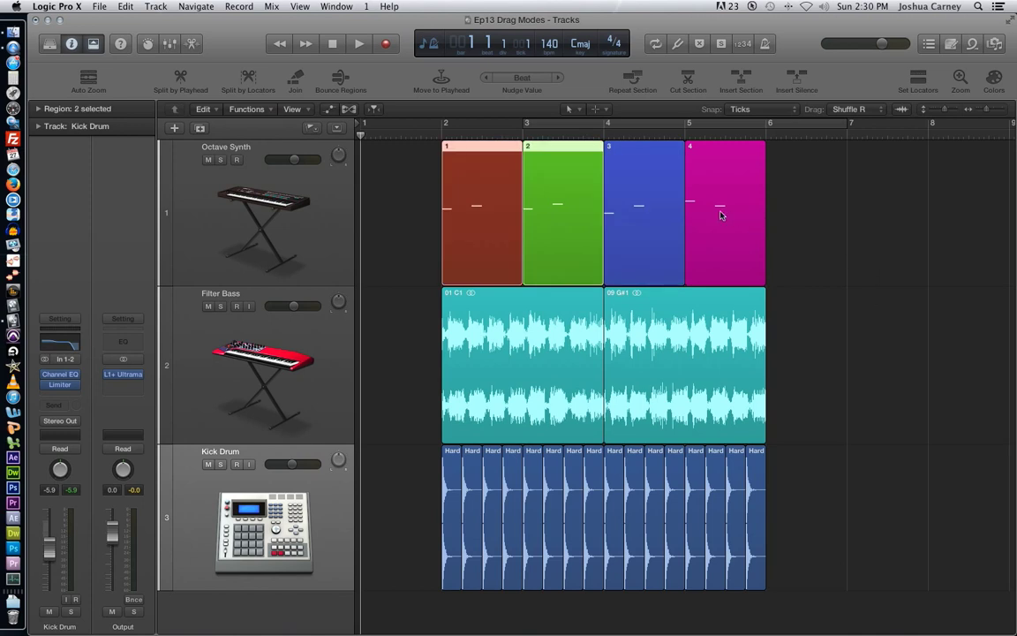
# Step: Switch the drag mode to Shuffle L, then delete region 3 and undo it again
pyautogui.click(855, 110)
pyautogui.click(850, 119)
pyautogui.click(654, 261)
pyautogui.press('Delete')
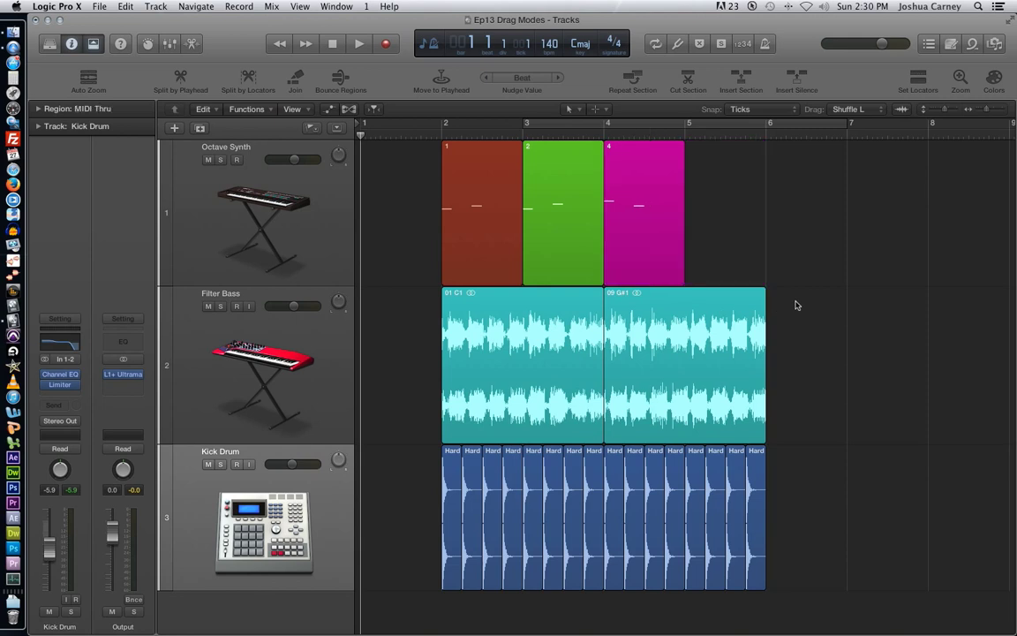
pyautogui.press('super+z')
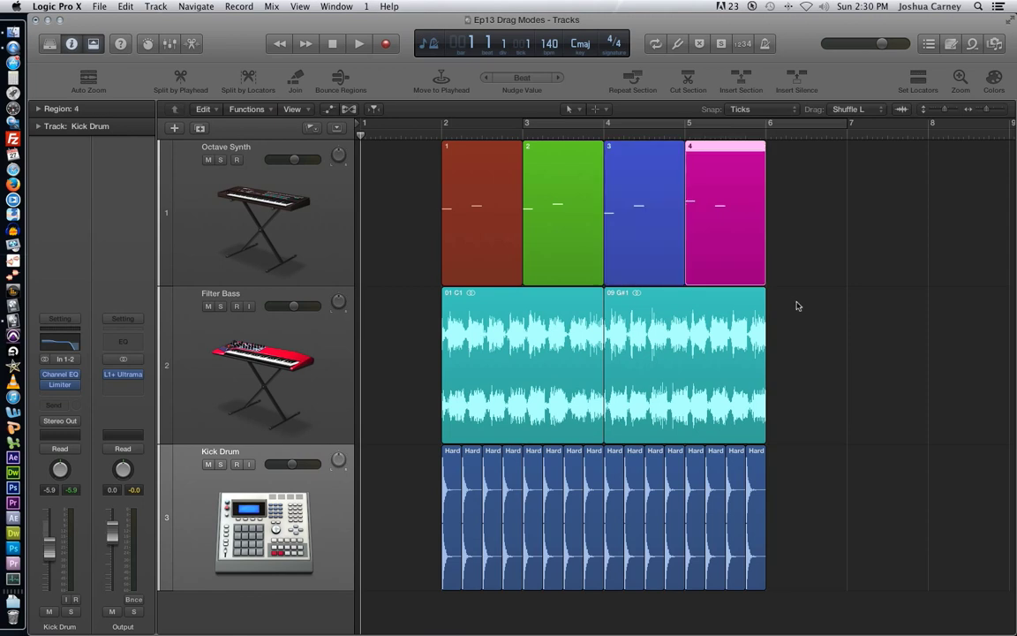
pyautogui.click(884, 341)
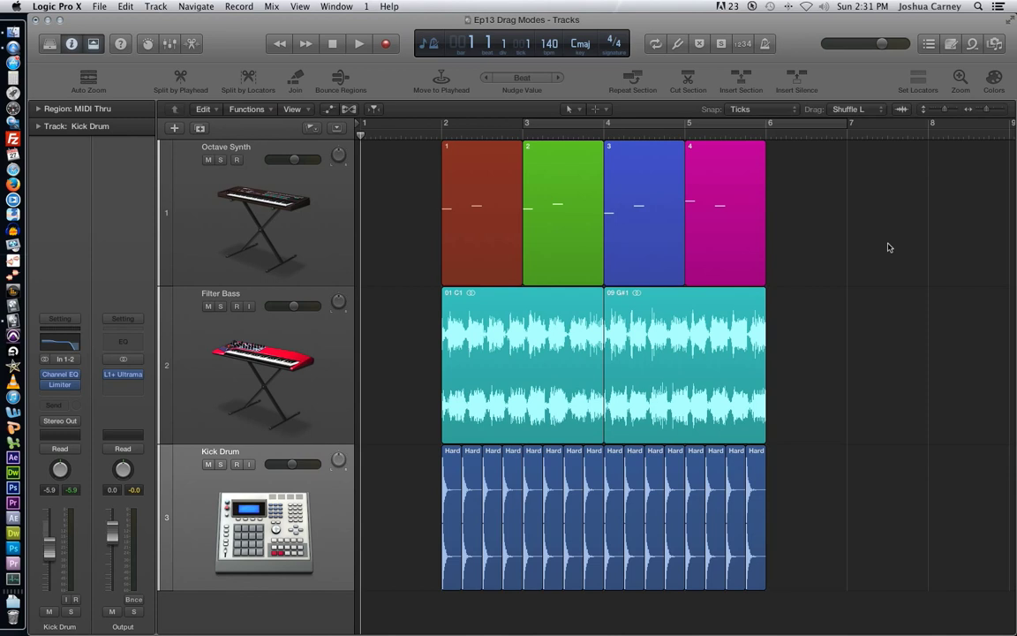
pyautogui.press('space')
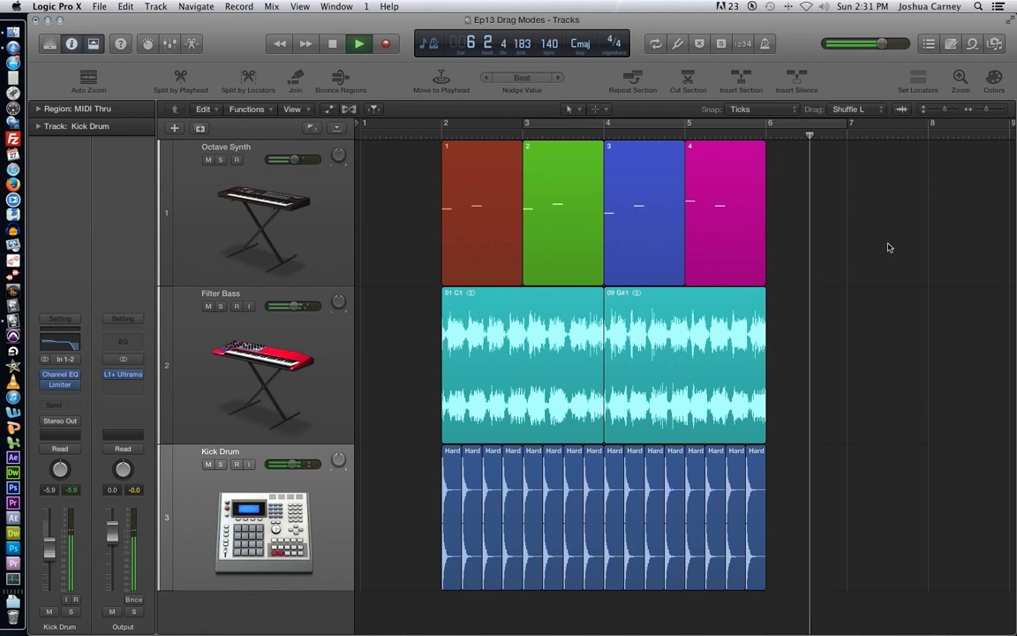
pyautogui.press('space')
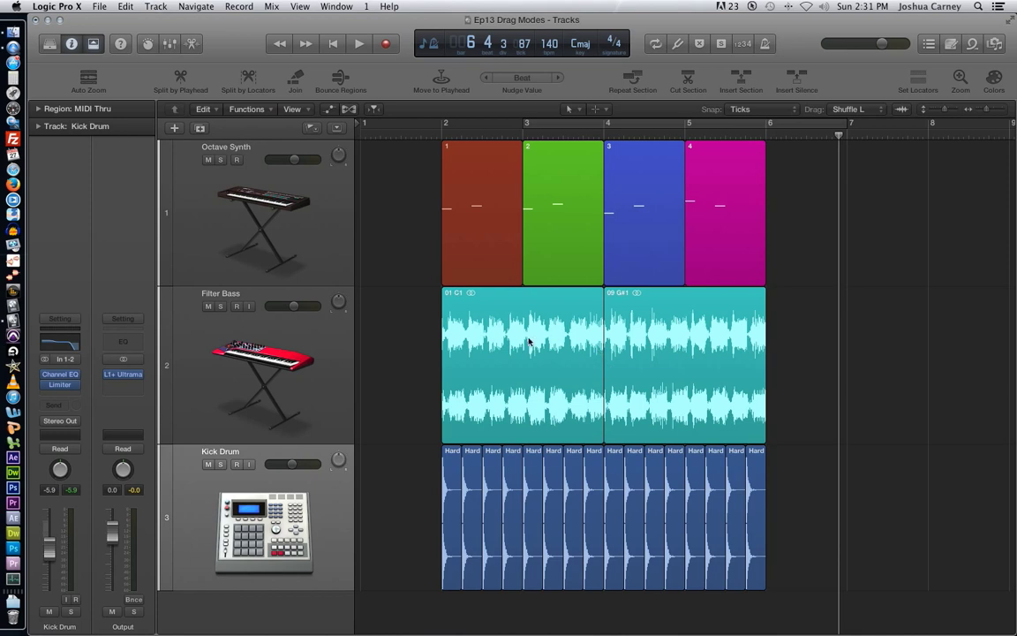
# Step: Nudge both Filter Bass regions four beats later with a Beat nudge value, then undo back to bar 2
pyautogui.click(283, 321)
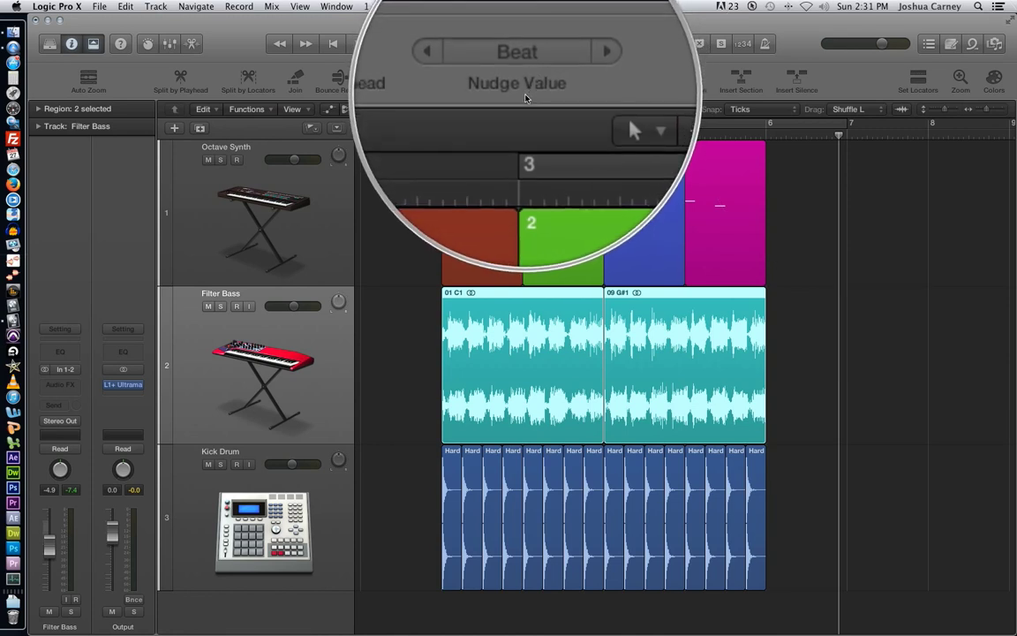
pyautogui.click(517, 53)
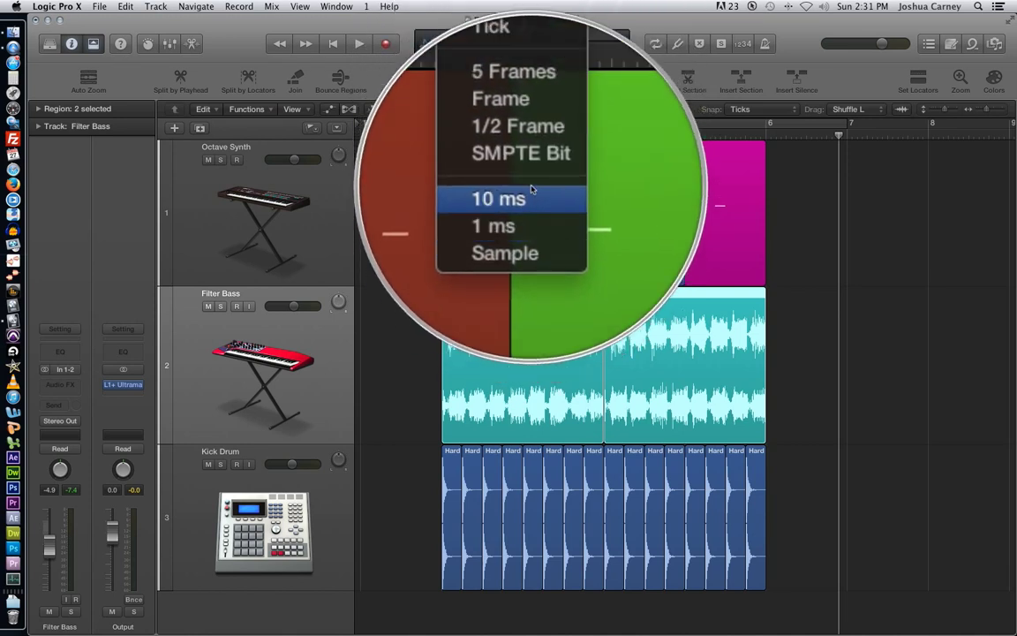
pyautogui.click(528, 104)
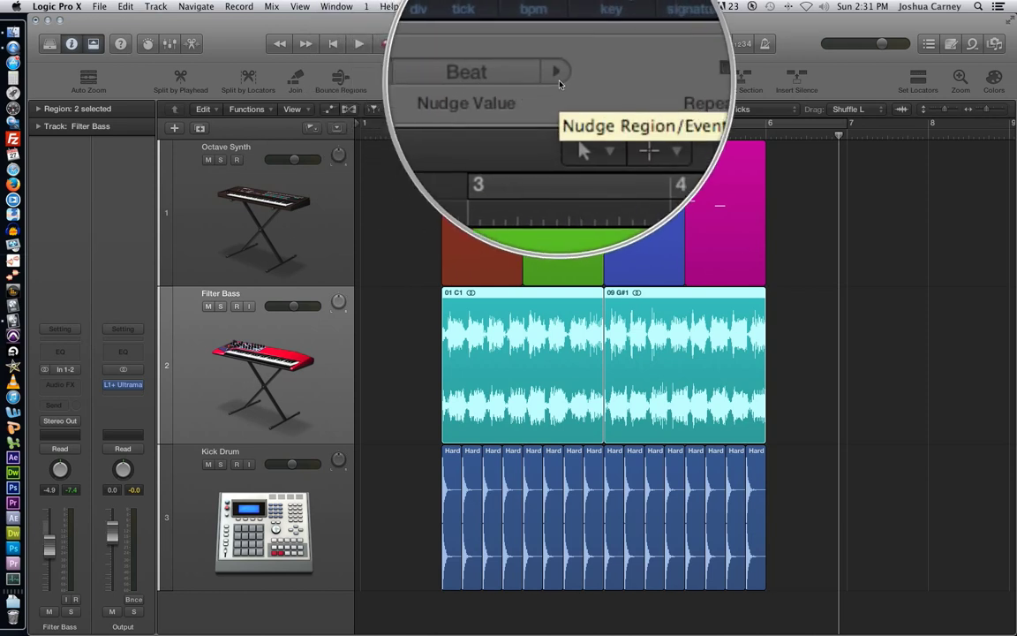
pyautogui.click(559, 79)
pyautogui.click(559, 80)
pyautogui.click(559, 80)
pyautogui.click(559, 79)
pyautogui.click(559, 79)
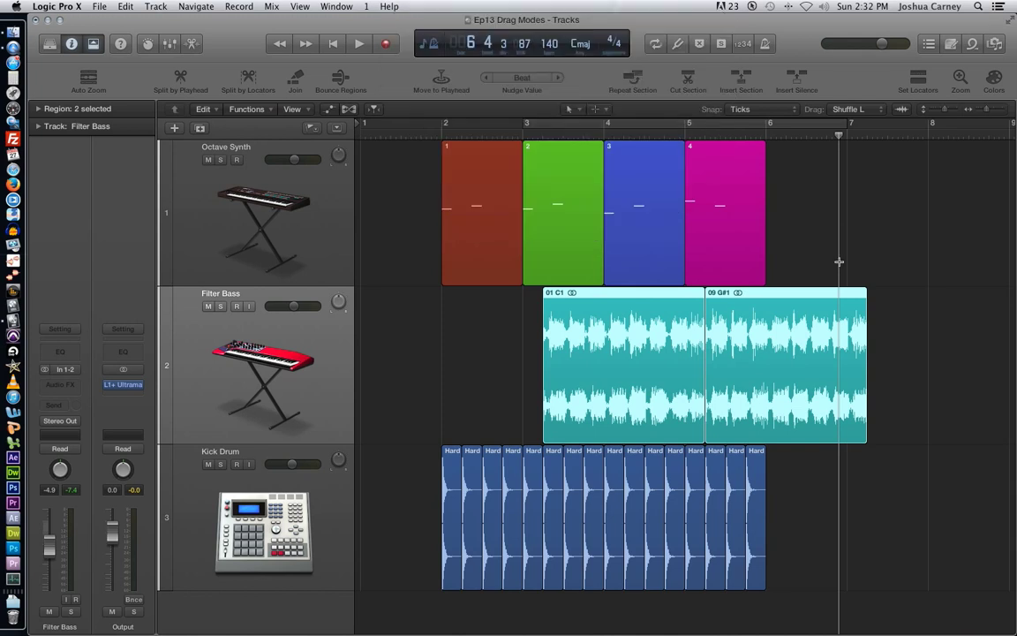
pyautogui.press('super+z')
pyautogui.press('super+z')
pyautogui.press('super+z')
pyautogui.press('super+z')
pyautogui.press('super+z')
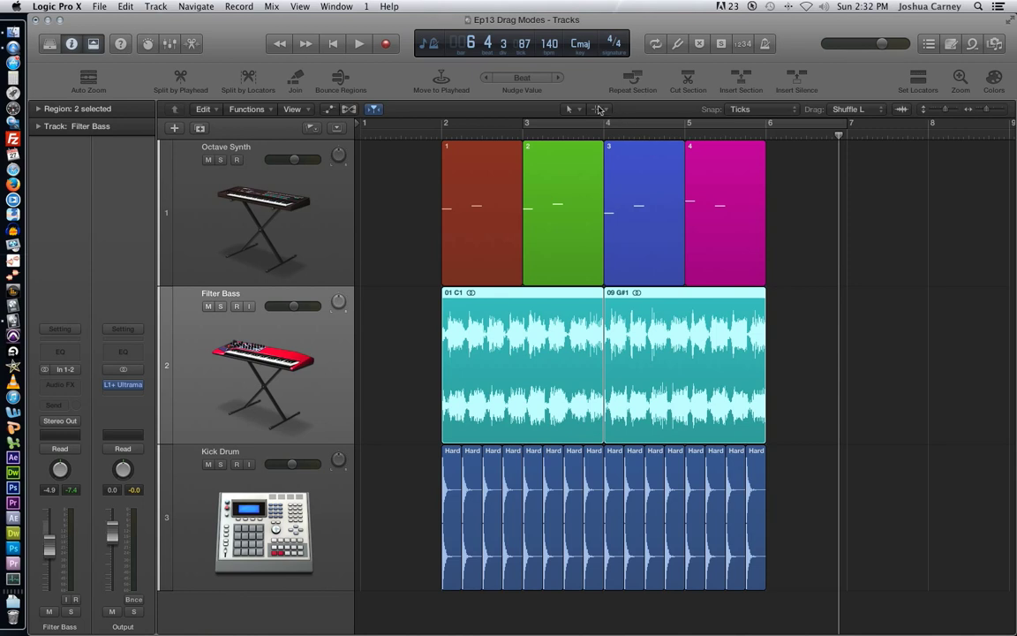
# Step: Set the nudge value to 10 ms and nudge the Filter Bass regions later and back
pyautogui.click(486, 76)
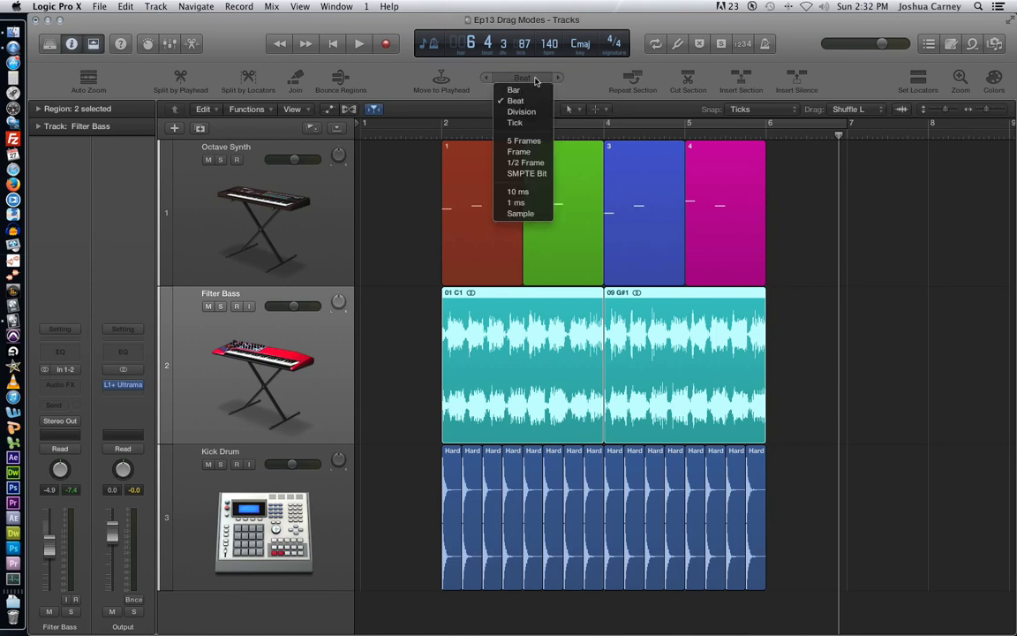
pyautogui.click(522, 191)
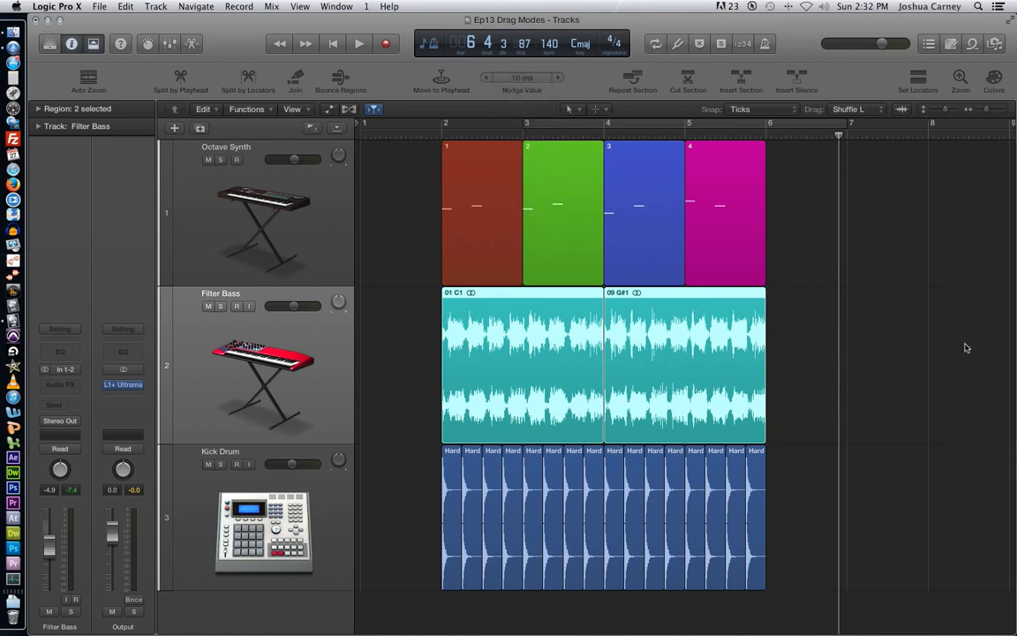
pyautogui.click(557, 78)
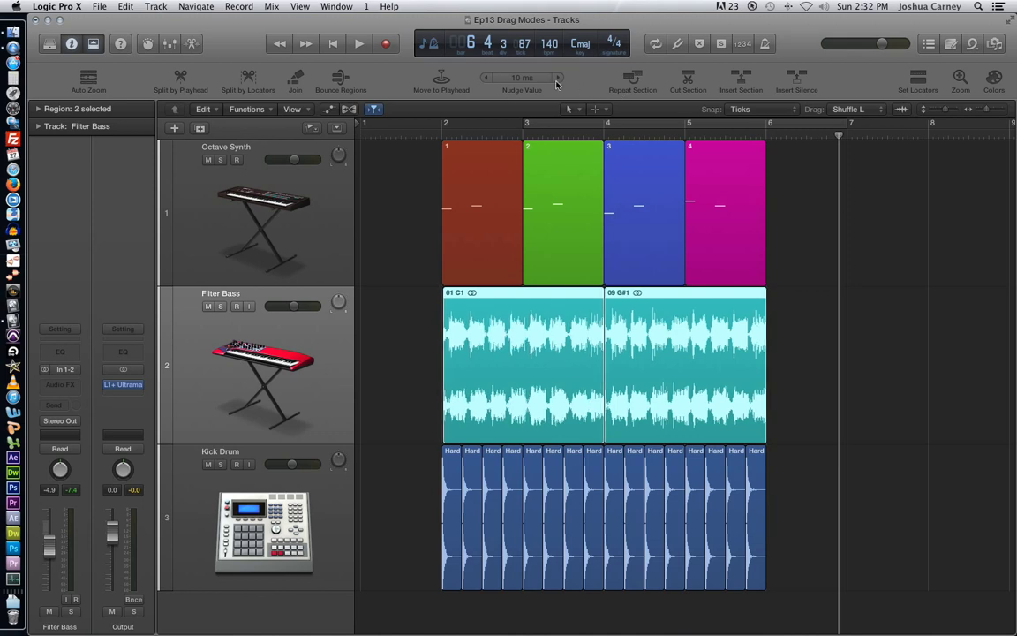
pyautogui.click(488, 77)
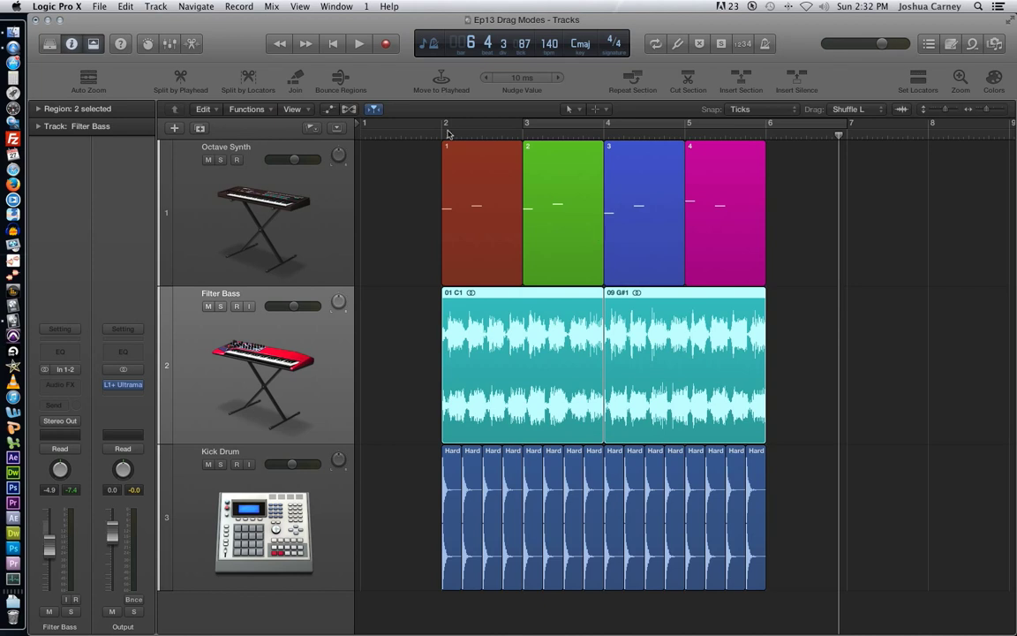
# Step: Zoom in at bar 2, nudge both Filter Bass regions two 10 ms steps later, then deselect them
pyautogui.press(',')
pyautogui.press(',')
pyautogui.press(',')
pyautogui.press(',')
pyautogui.press(',')
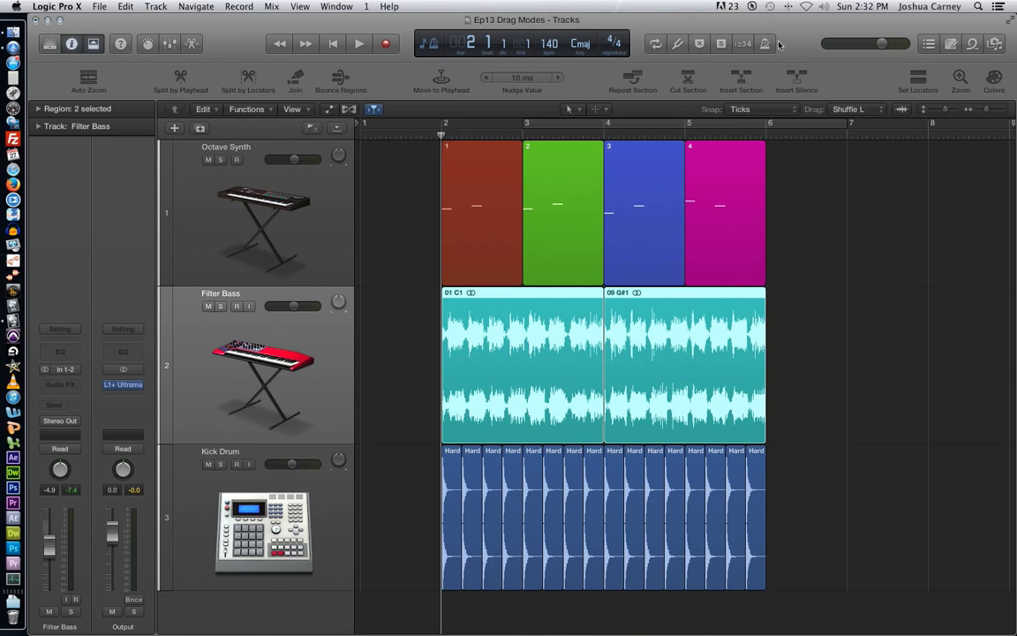
pyautogui.press('super+Right')
pyautogui.press('super+Right')
pyautogui.press('super+Right')
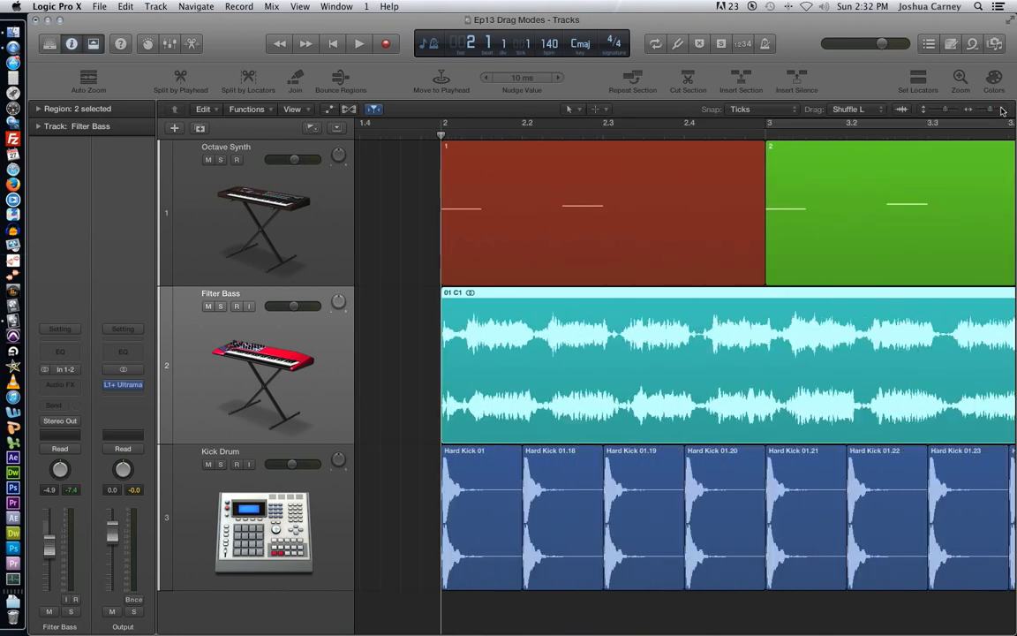
pyautogui.press('super+Right')
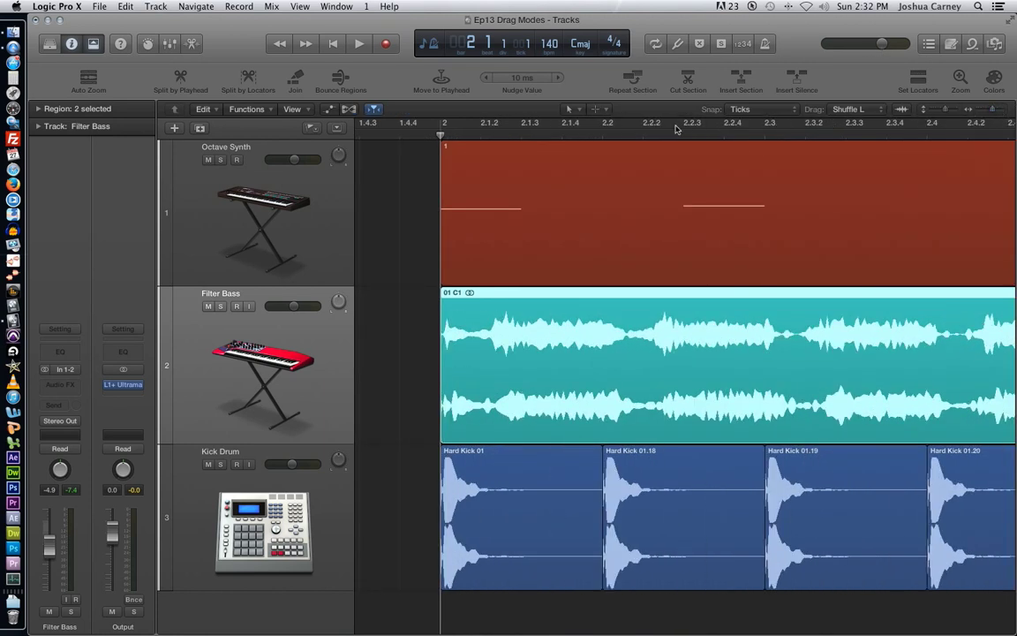
pyautogui.moveTo(536, 134); pyautogui.dragTo(522, 134)
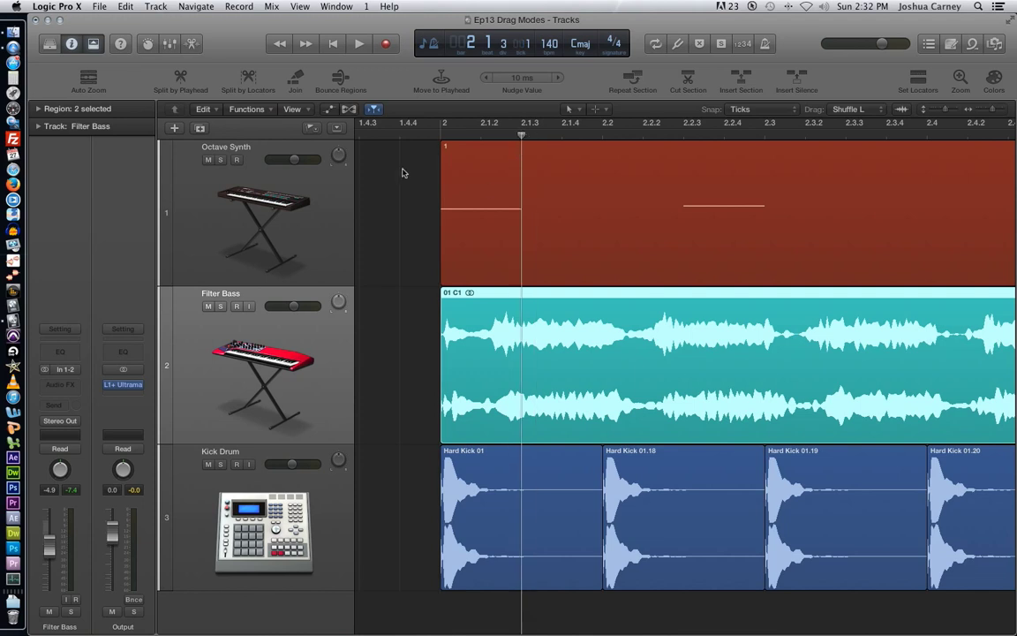
pyautogui.hotkey('alt', 'Right')
pyautogui.hotkey('alt', 'Right')
pyautogui.hotkey('alt', 'Right')
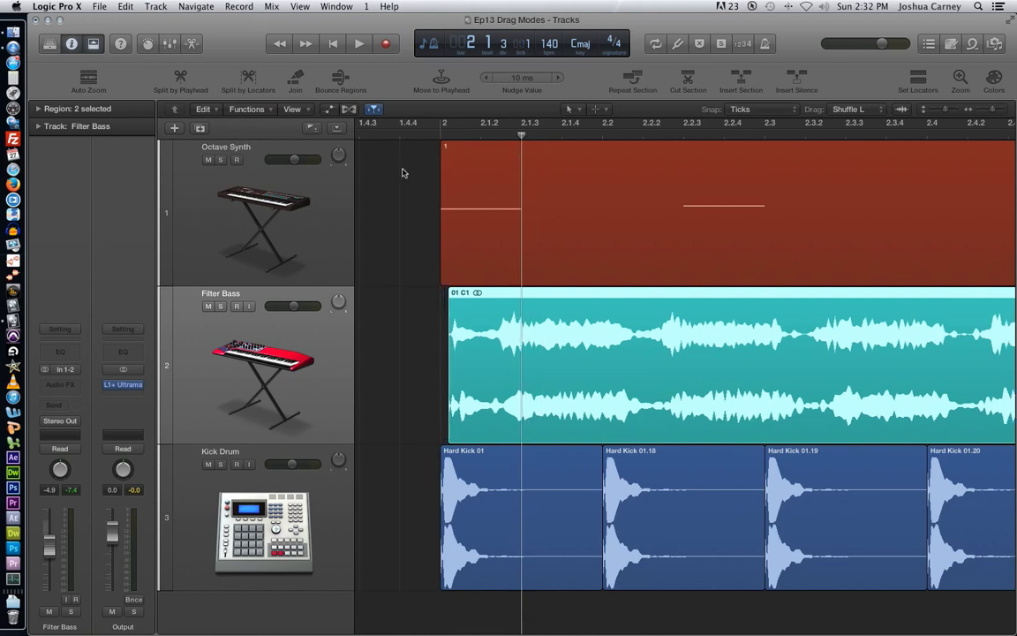
pyautogui.hotkey('alt', 'Right')
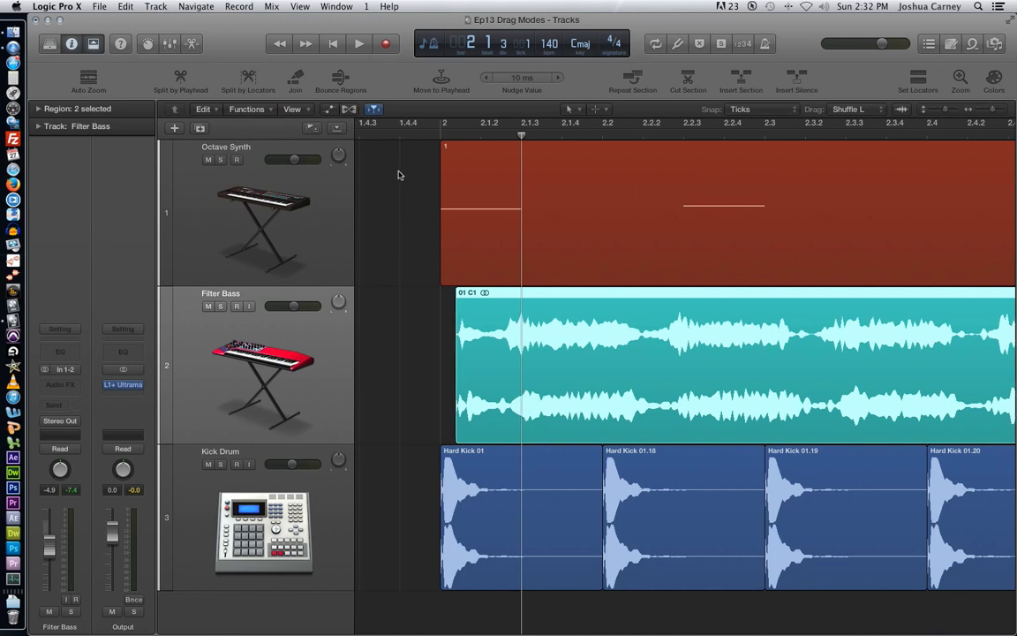
pyautogui.click(394, 180)
pyautogui.press('z')
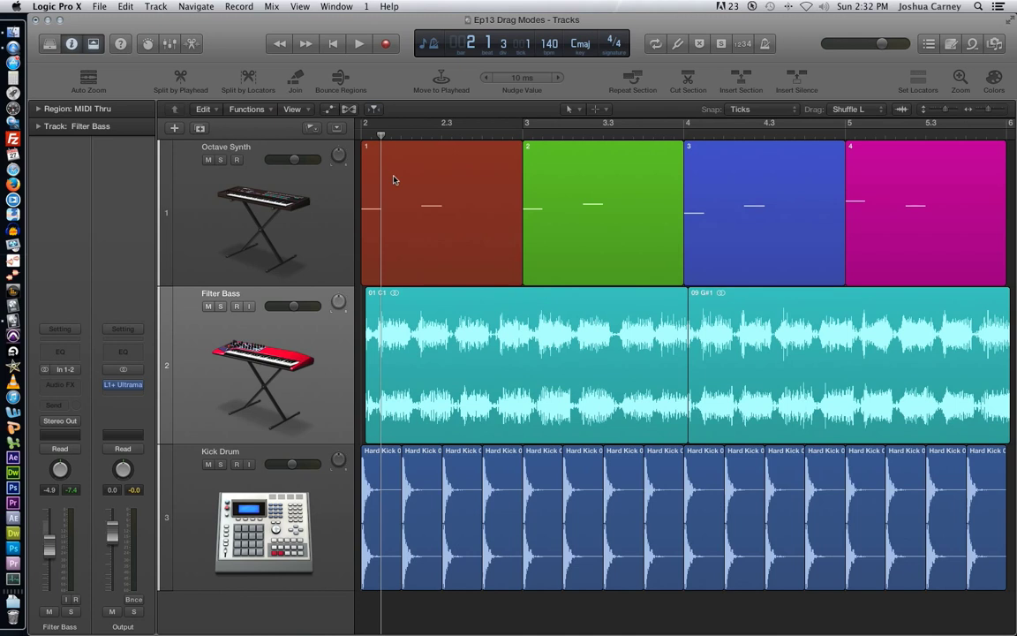
pyautogui.press('Return')
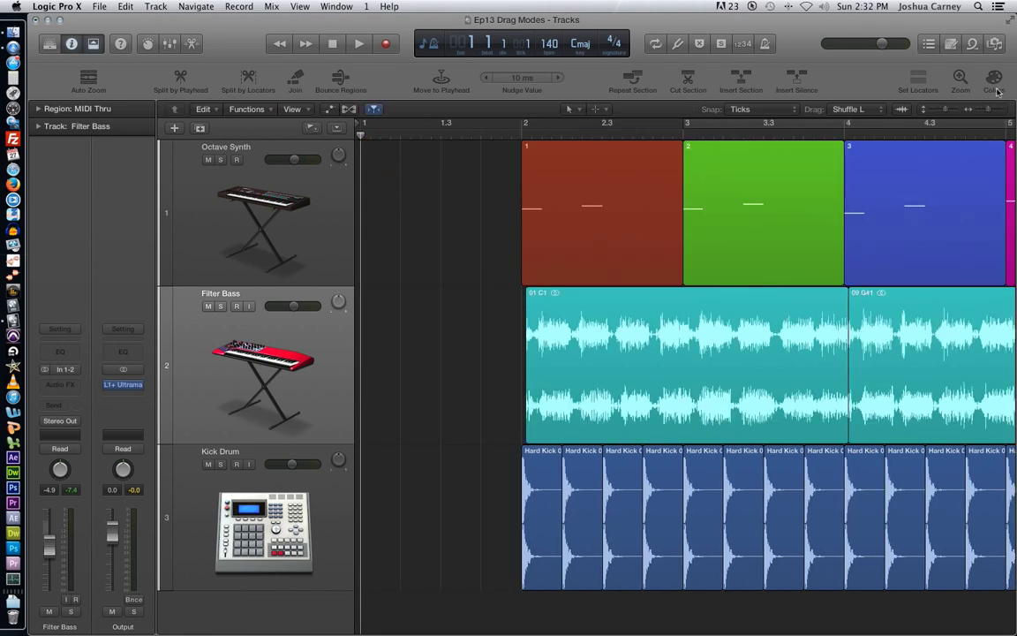
pyautogui.press('super+Left')
pyautogui.press('space')
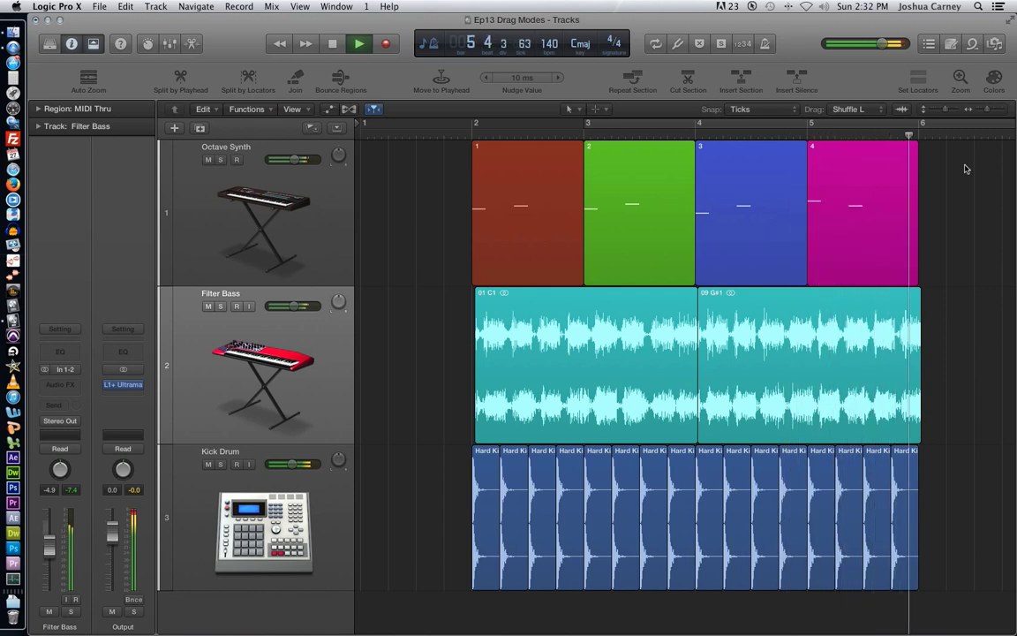
pyautogui.press('space')
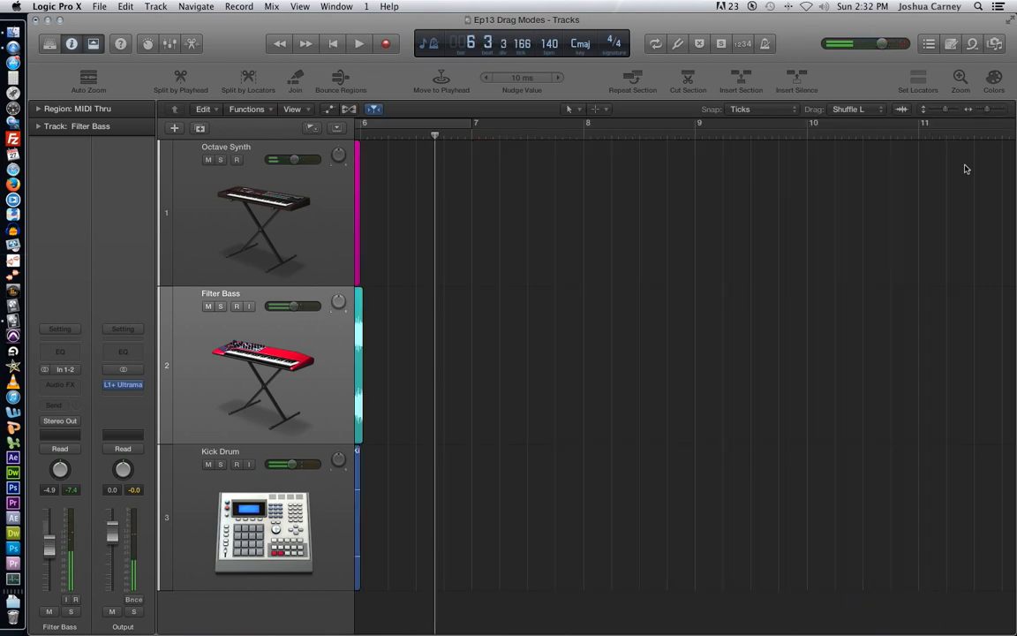
pyautogui.press('Return')
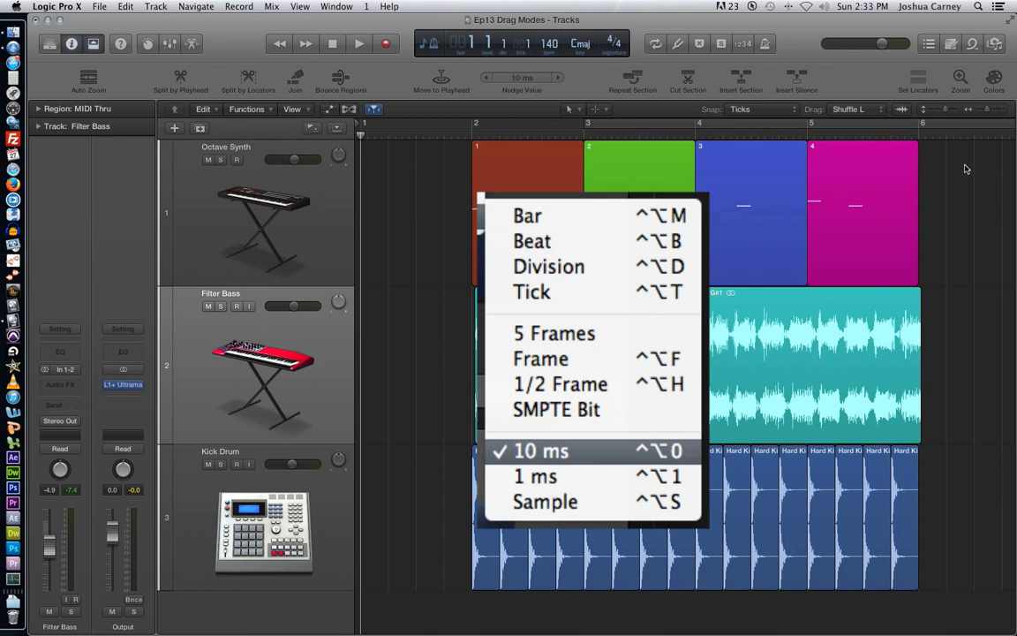
pyautogui.click(966, 168)
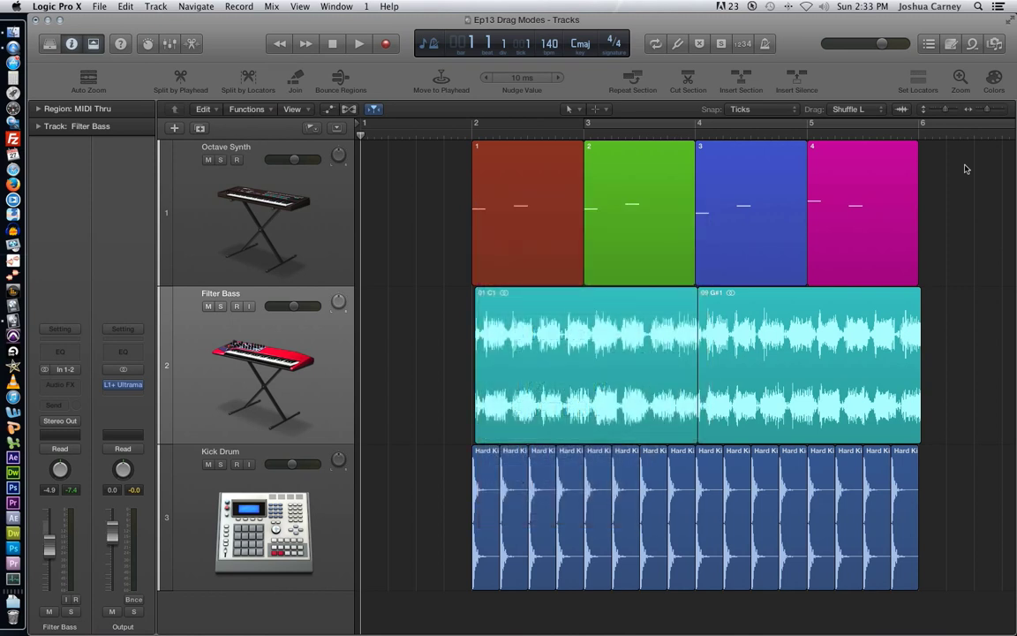